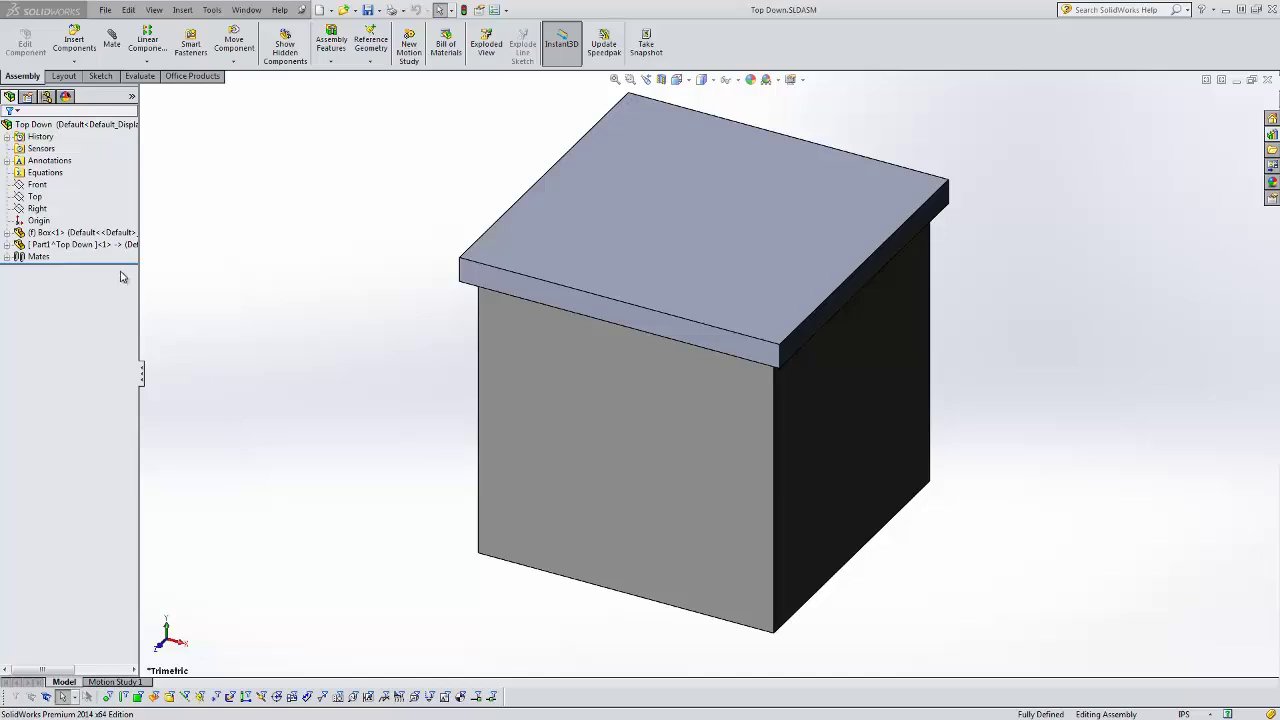
# Highlight the lid Part1 and the box components in the tree, then clear the selection
pyautogui.click(78, 245)
pyautogui.click(66, 233)
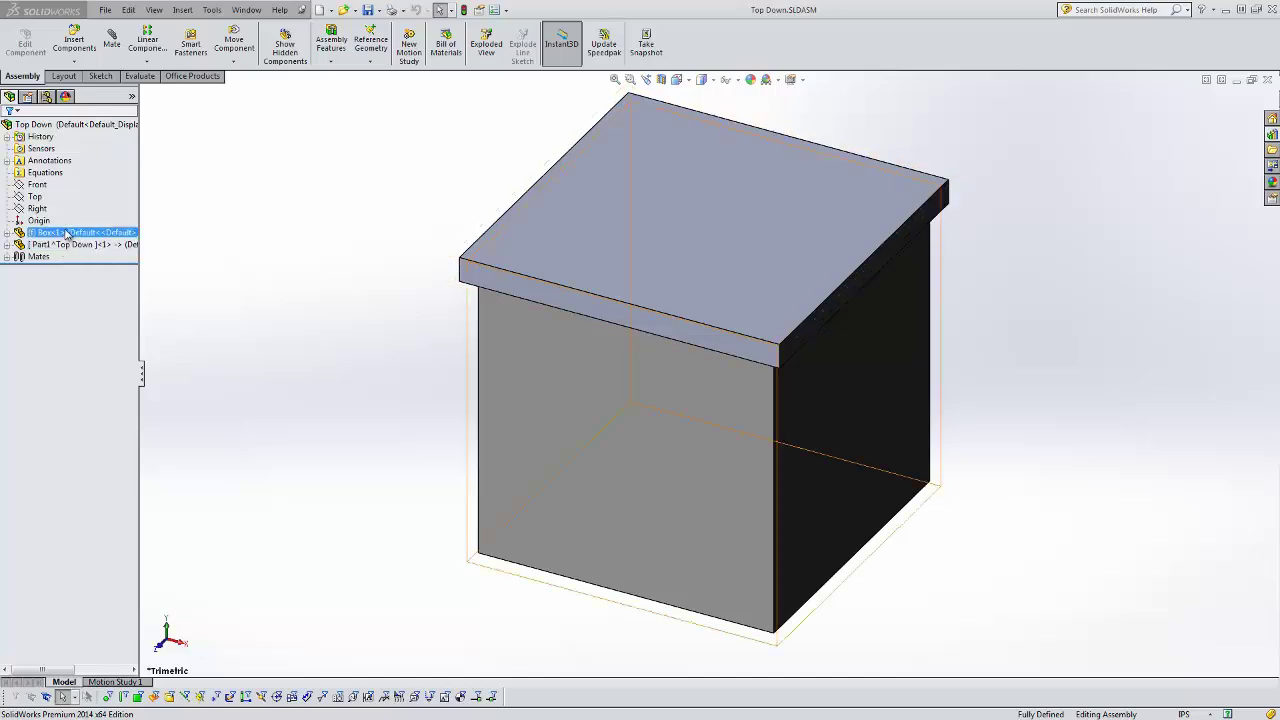
pyautogui.click(60, 245)
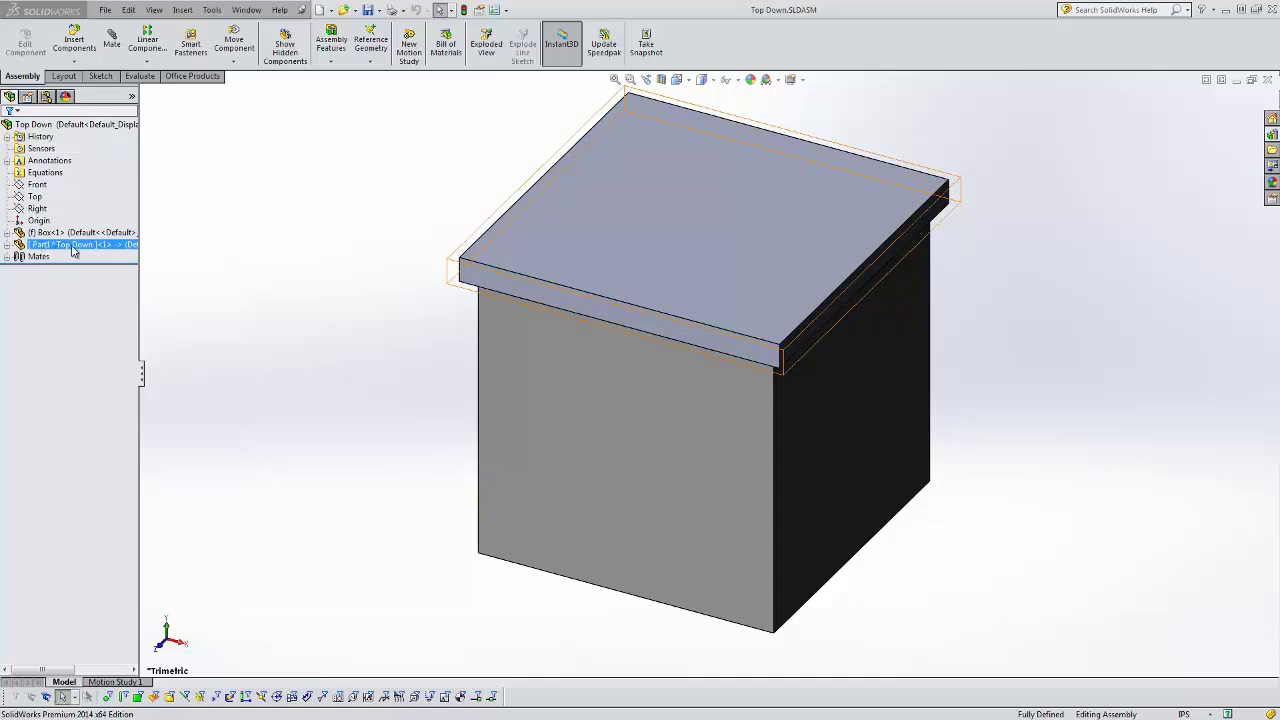
pyautogui.click(72, 250)
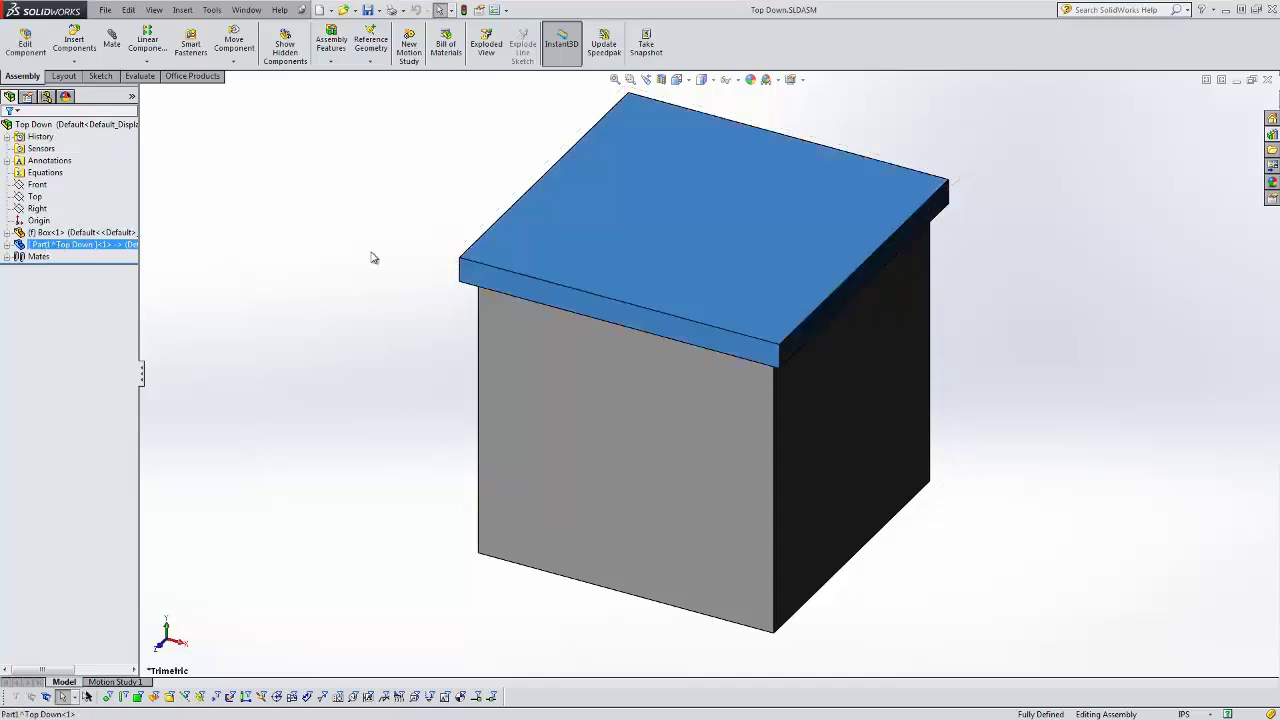
pyautogui.click(228, 276)
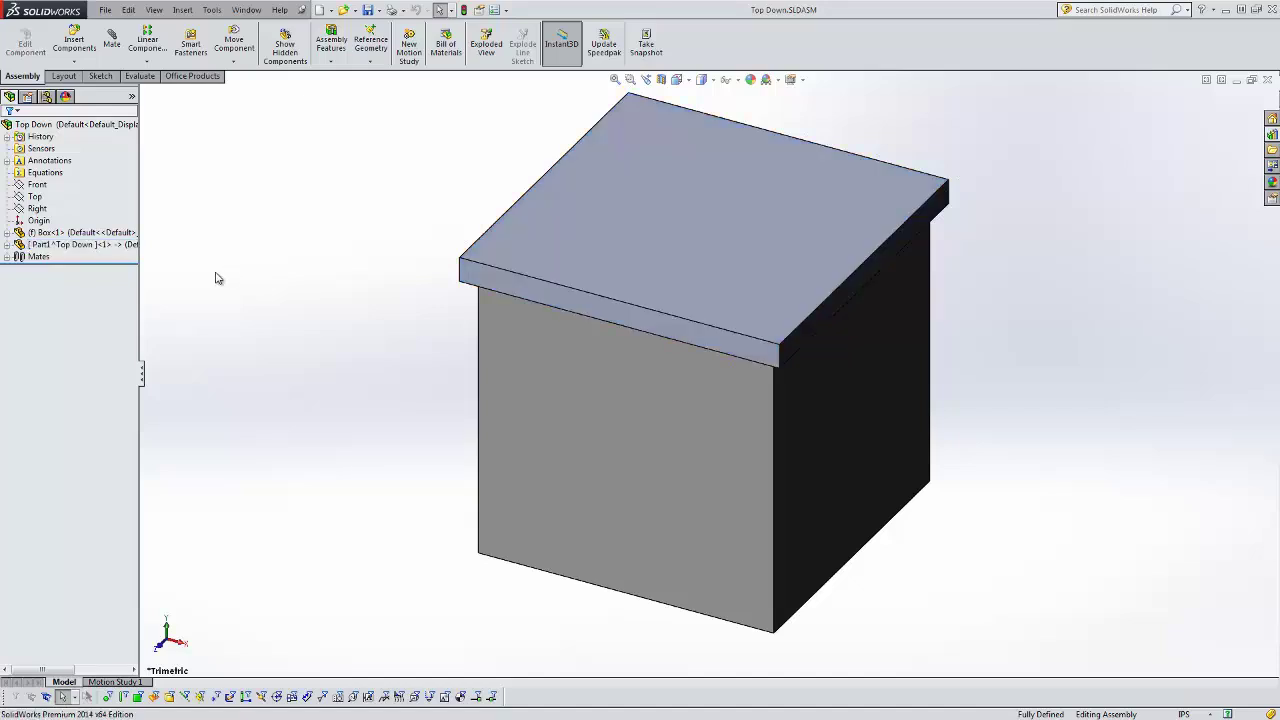
# Insert a new part, Part2, on the box's front face and exit Edit Component
pyautogui.click(76, 66)
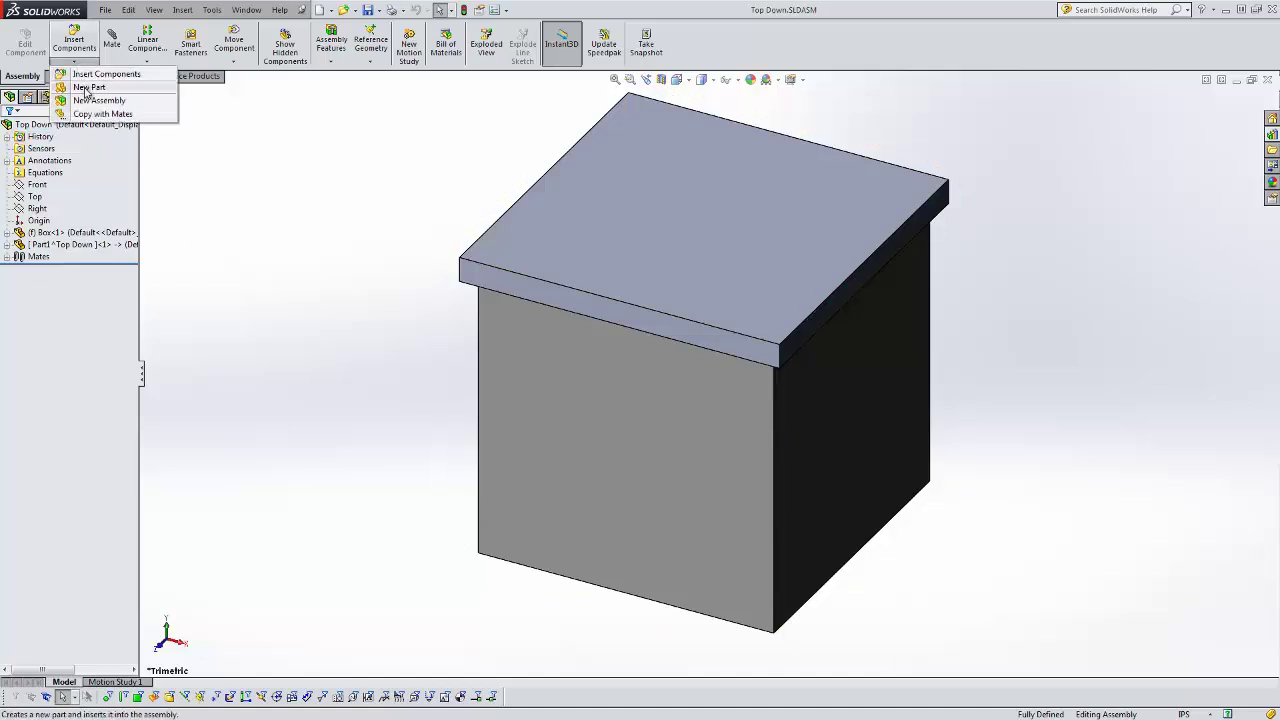
pyautogui.click(87, 88)
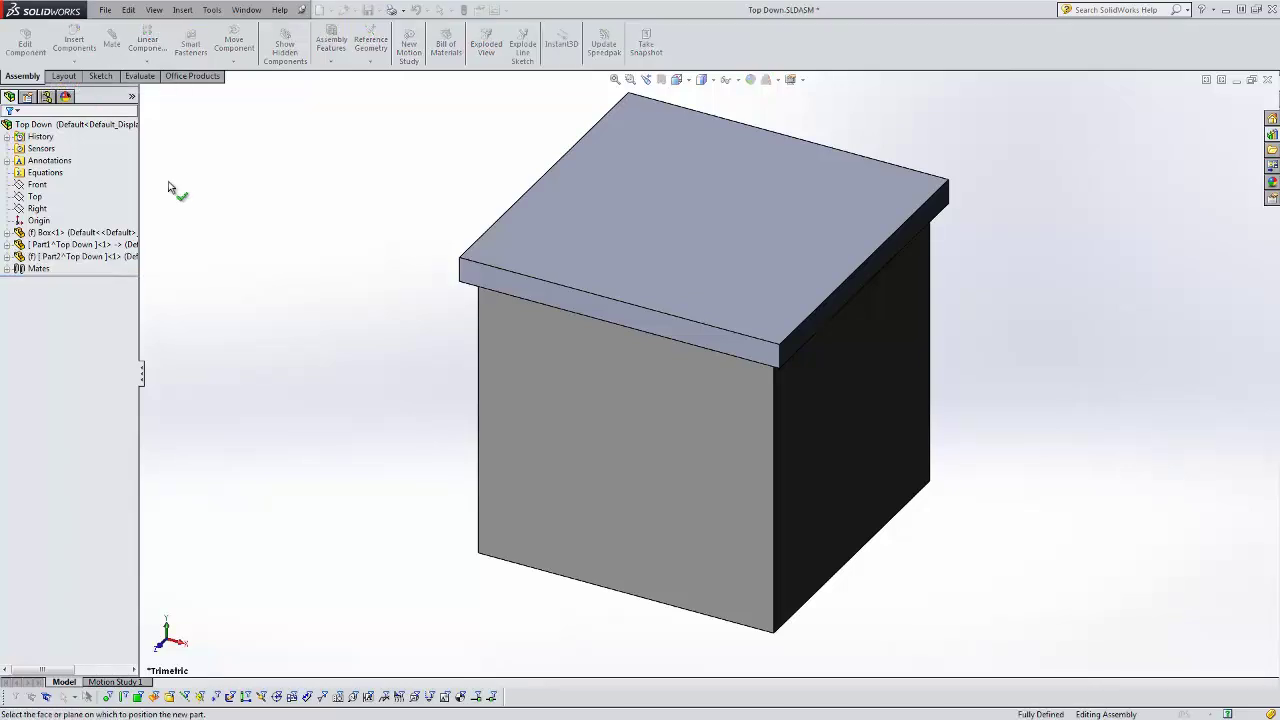
pyautogui.click(564, 410)
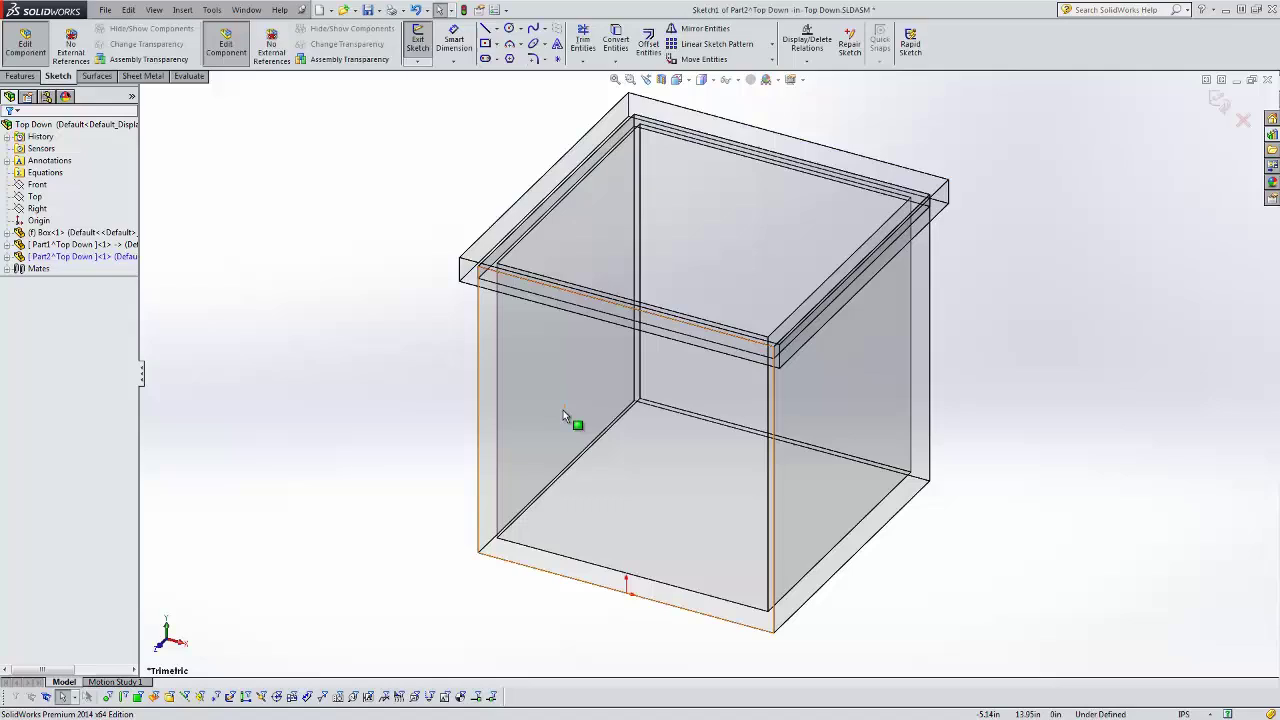
pyautogui.click(8, 256)
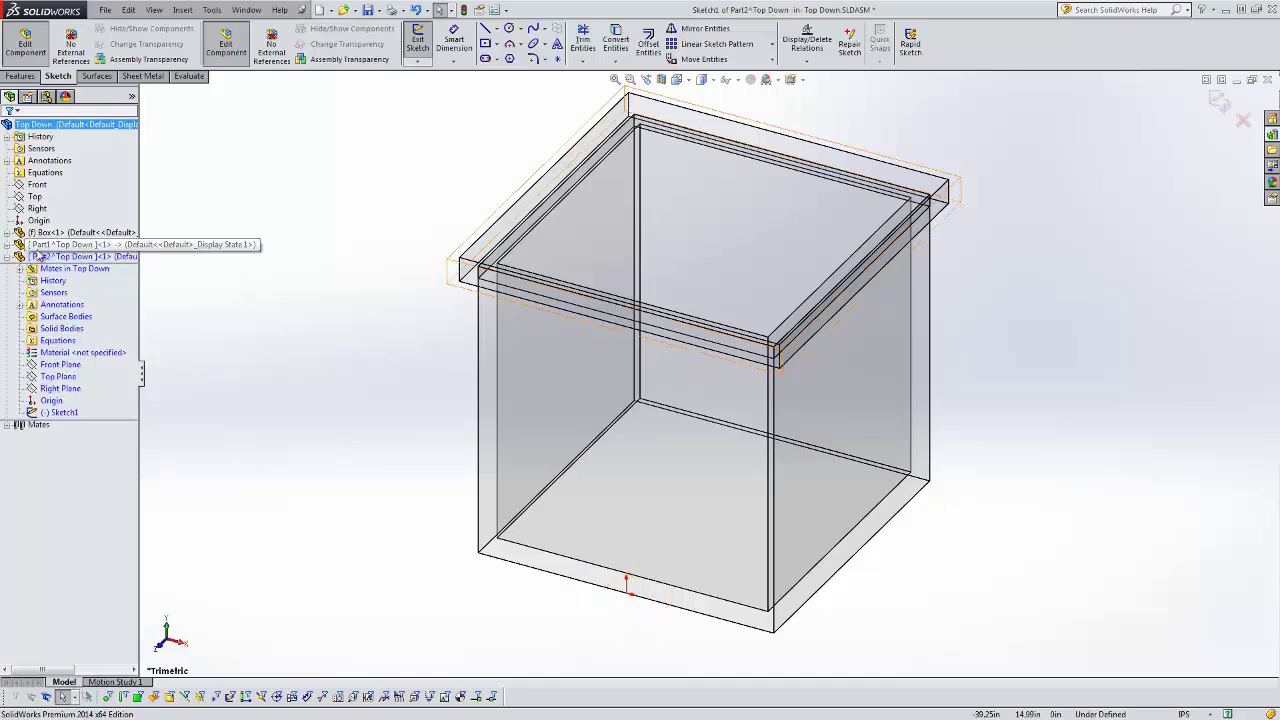
pyautogui.click(33, 50)
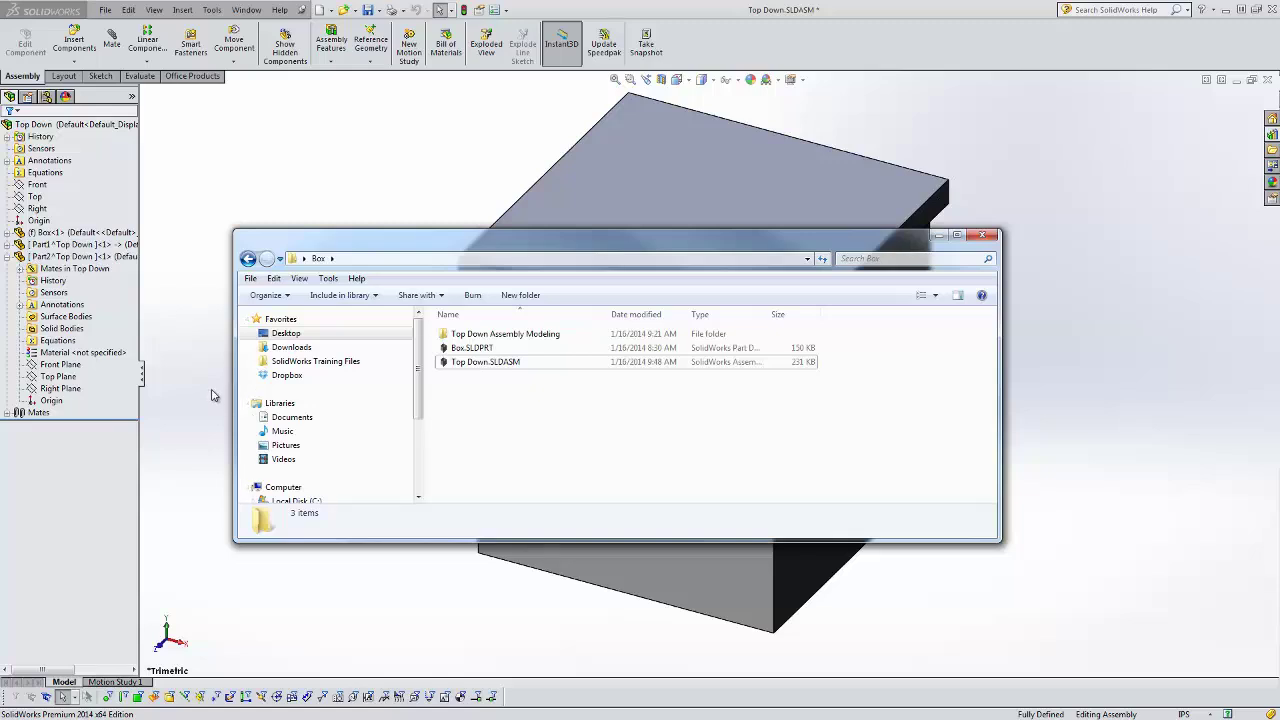
# Back in SolidWorks, select the Part2^Top Down component in the tree
pyautogui.click(212, 395)
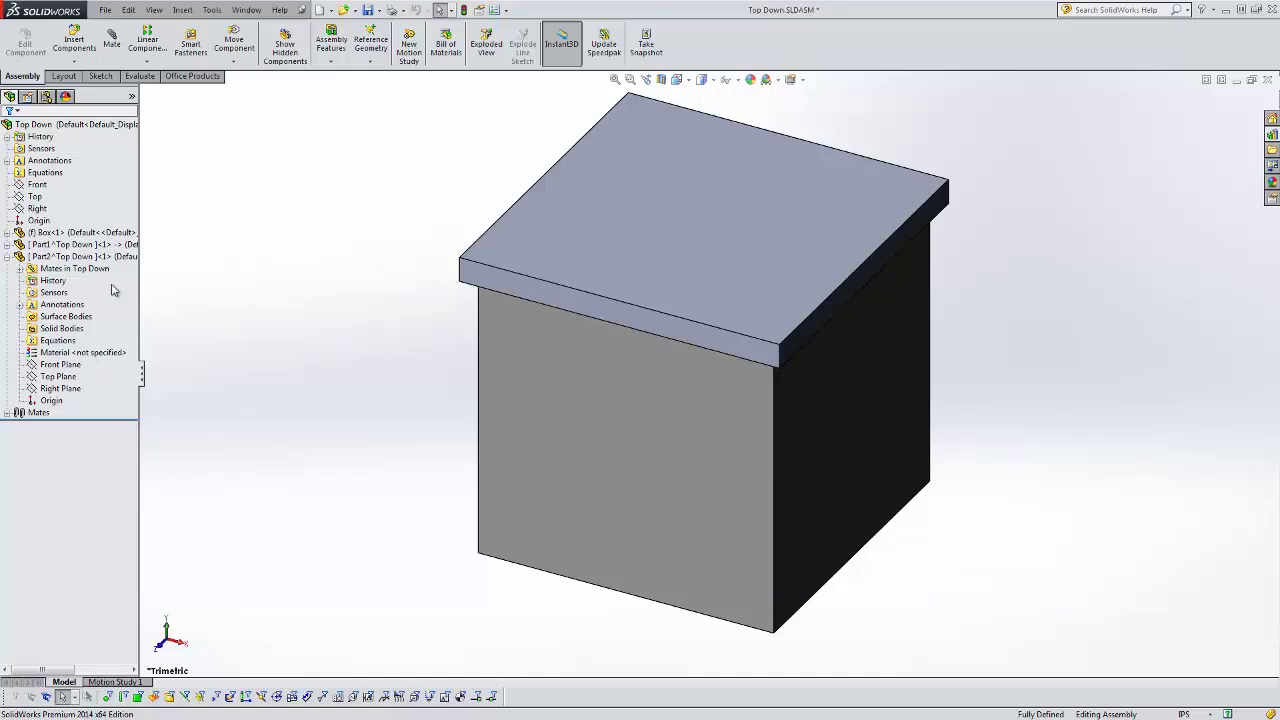
pyautogui.click(45, 259)
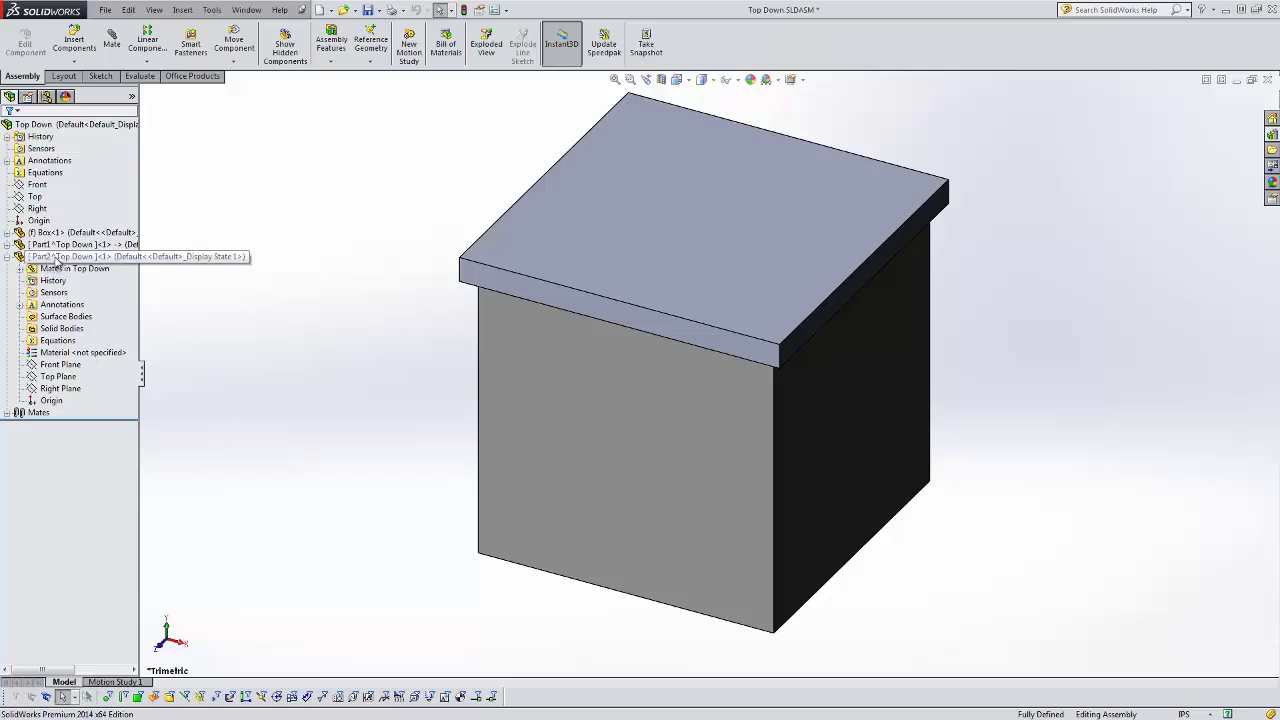
pyautogui.click(65, 263)
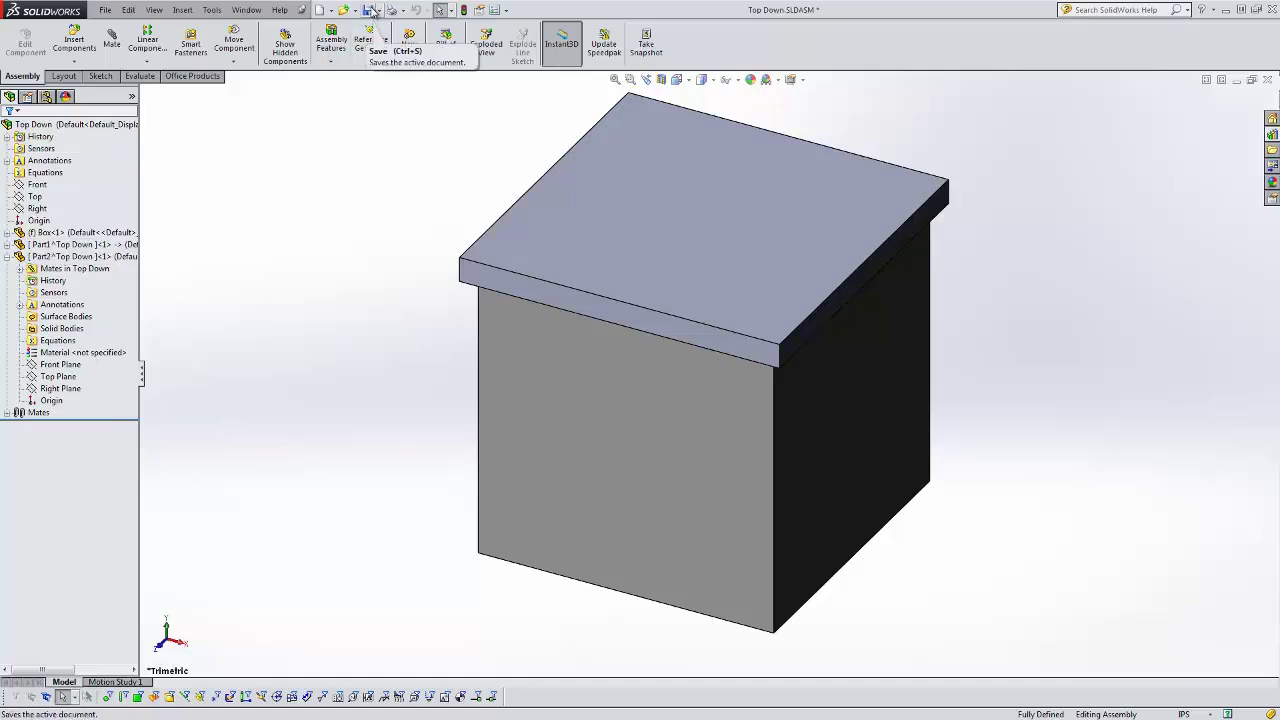
# Save All with Rebuild, keeping virtual Part2 stored internally in the Top Down assembly
pyautogui.click(368, 10)
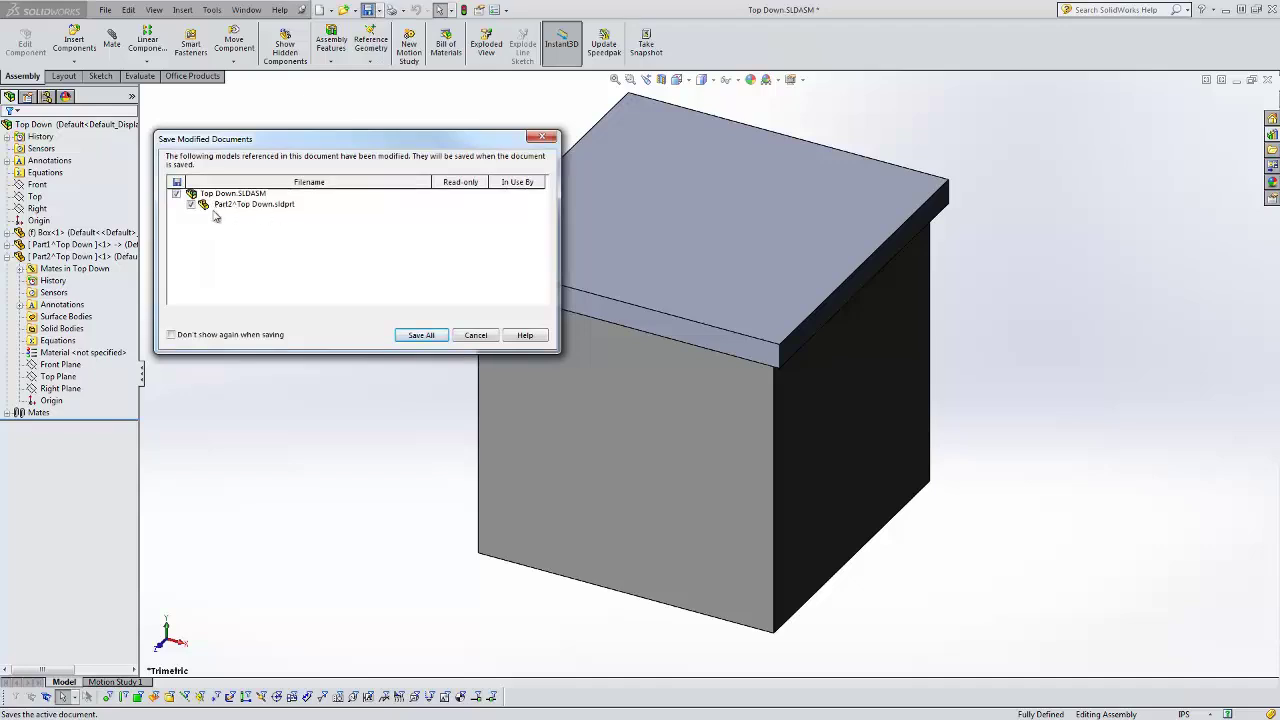
pyautogui.click(414, 336)
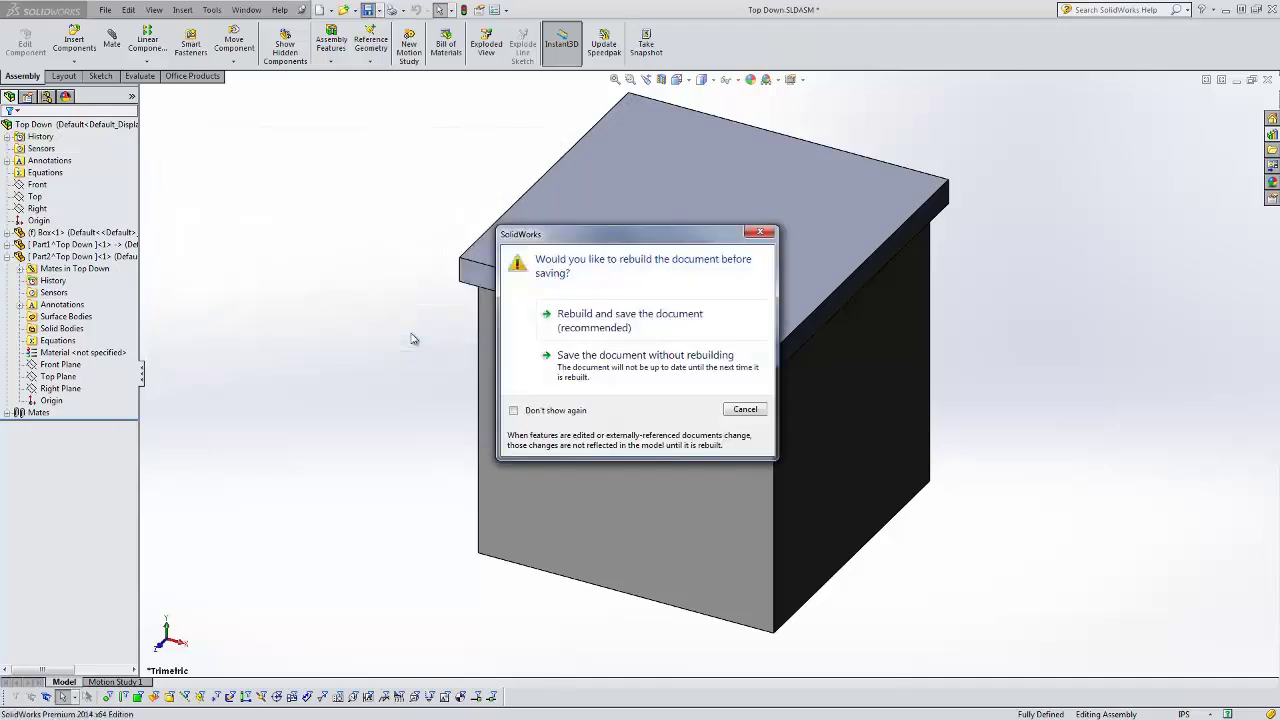
pyautogui.click(607, 321)
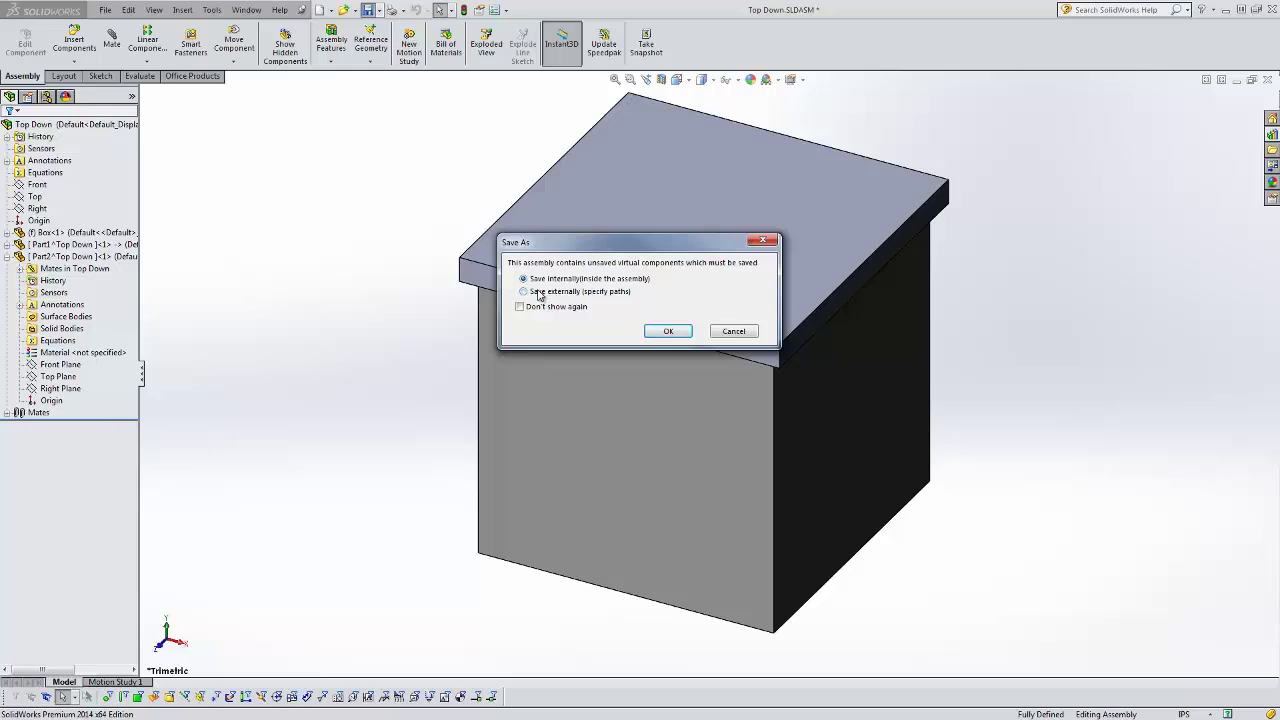
pyautogui.click(663, 333)
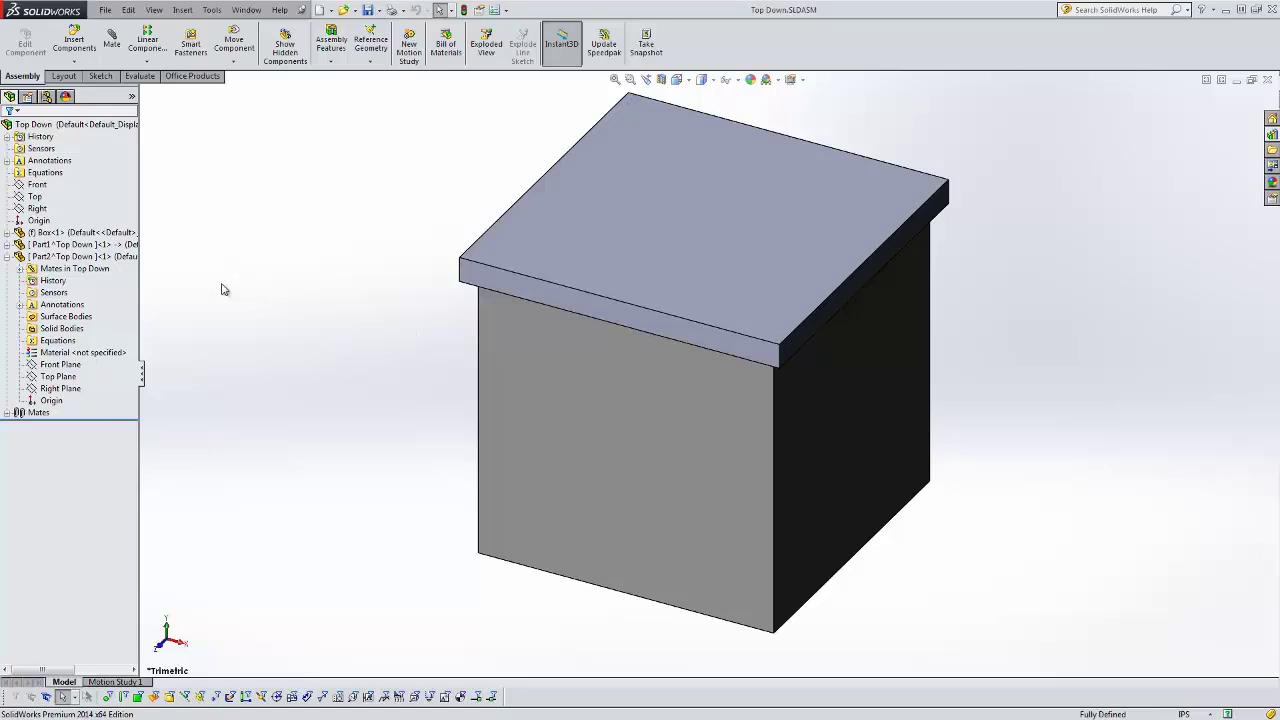
# Save Part2 as an external file in the same Box folder as the assembly
pyautogui.rightClick(74, 260)
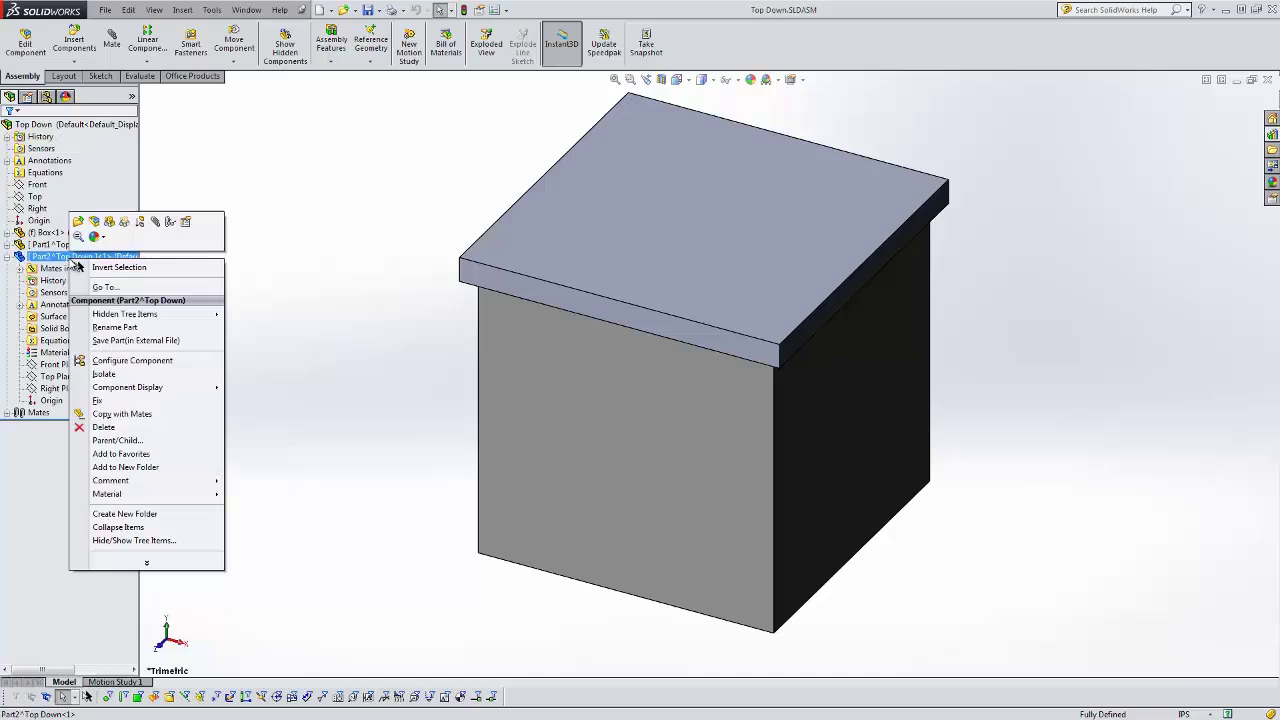
pyautogui.click(146, 341)
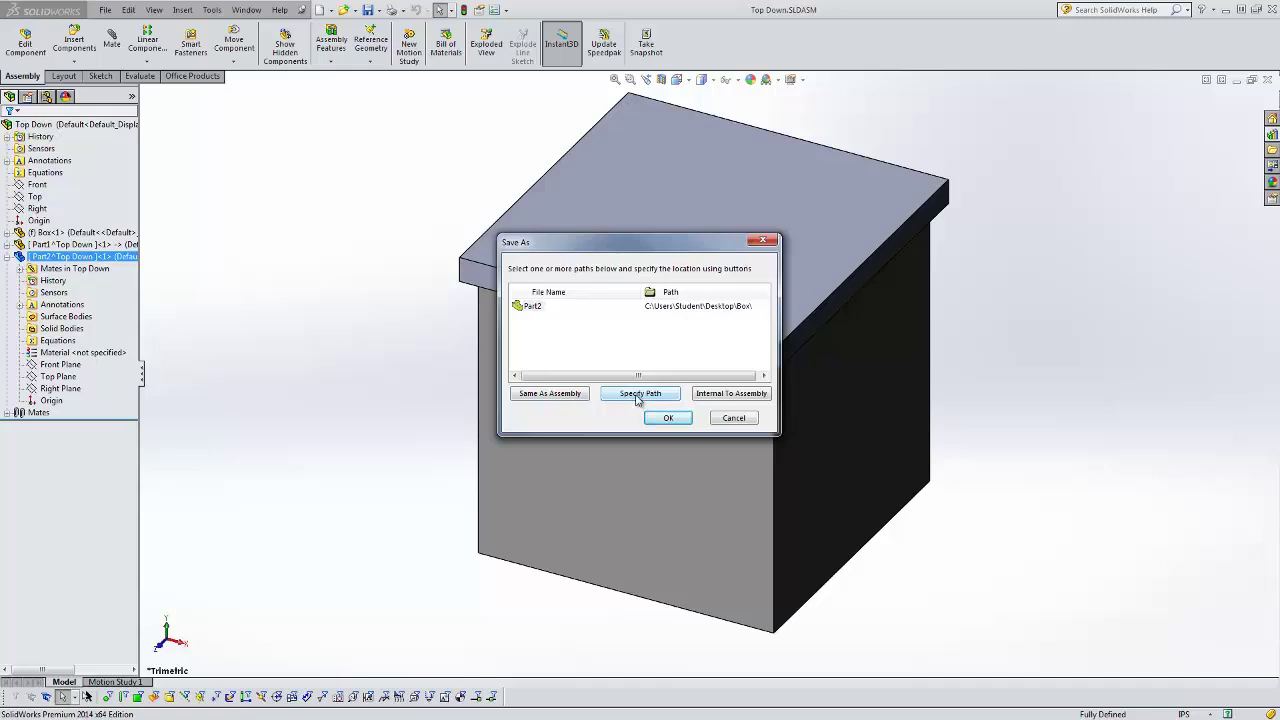
pyautogui.click(553, 396)
pyautogui.click(667, 418)
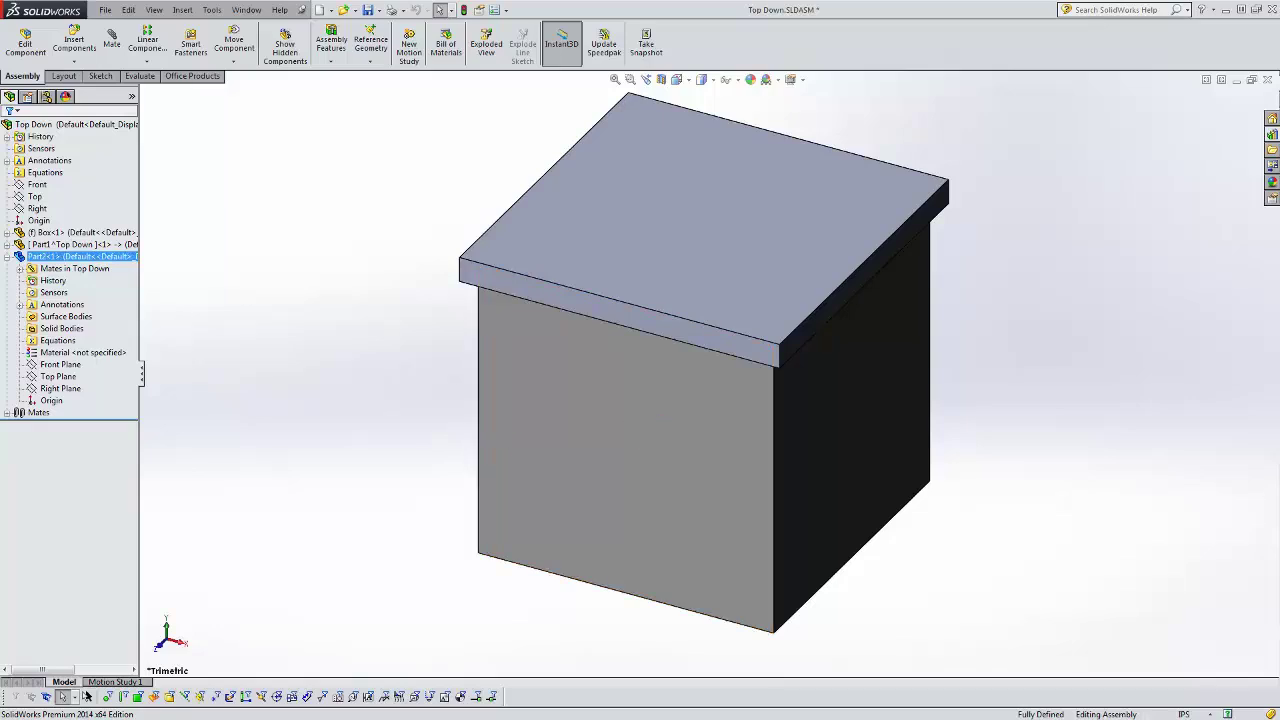
pyautogui.hotkey('alt', 'Tab')
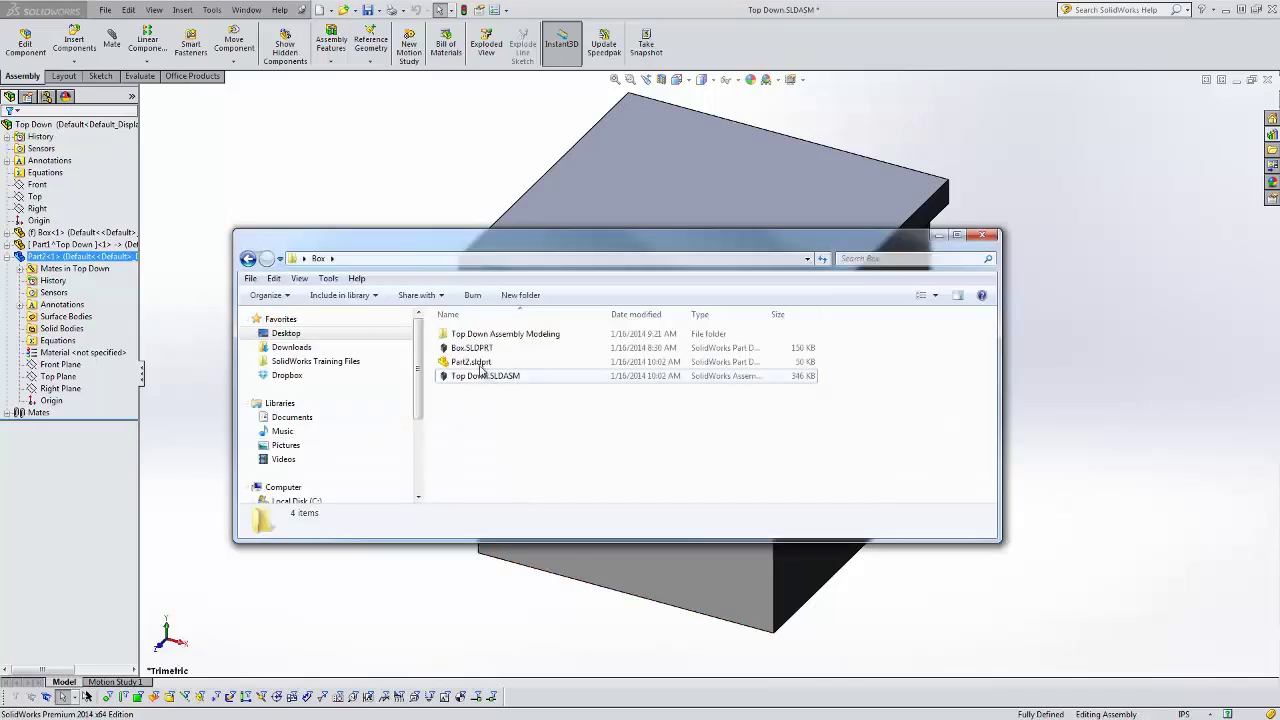
pyautogui.moveTo(467, 367)
pyautogui.mouseDown()
pyautogui.moveTo(200, 320)
pyautogui.moveTo(52, 263)
pyautogui.moveTo(221, 349)
pyautogui.moveTo(466, 372)
pyautogui.mouseUp()
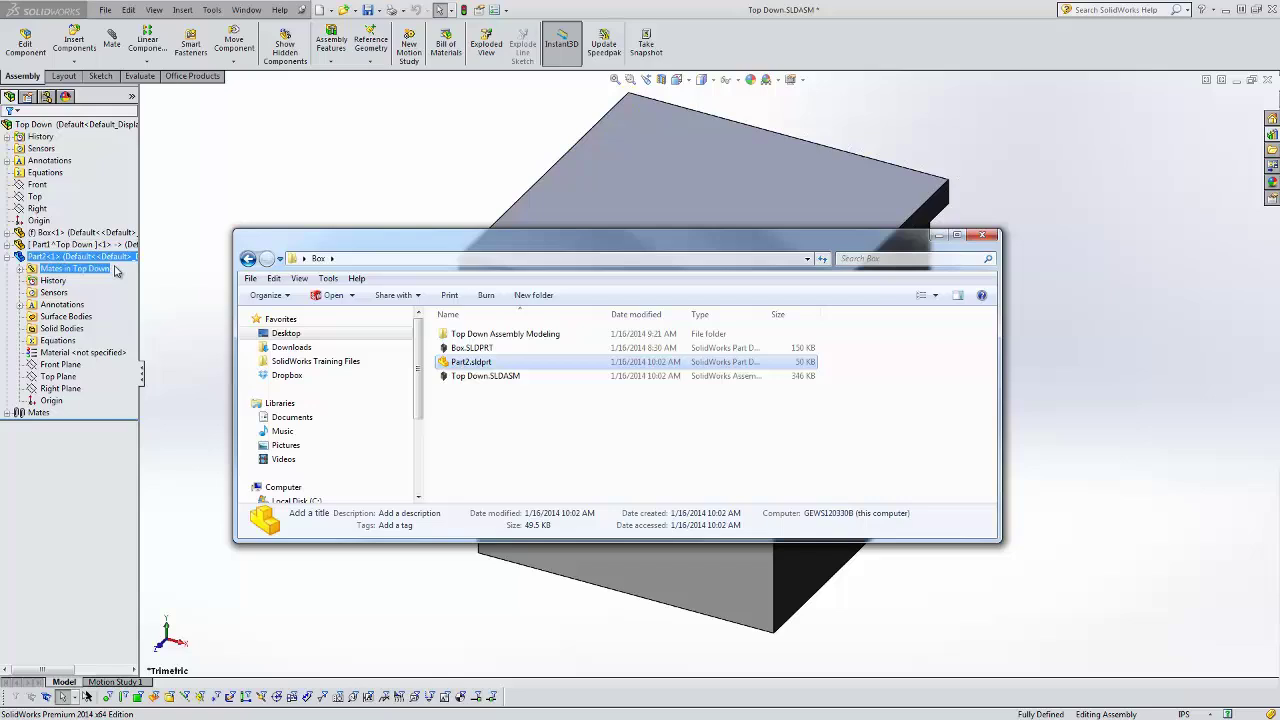
pyautogui.click(173, 268)
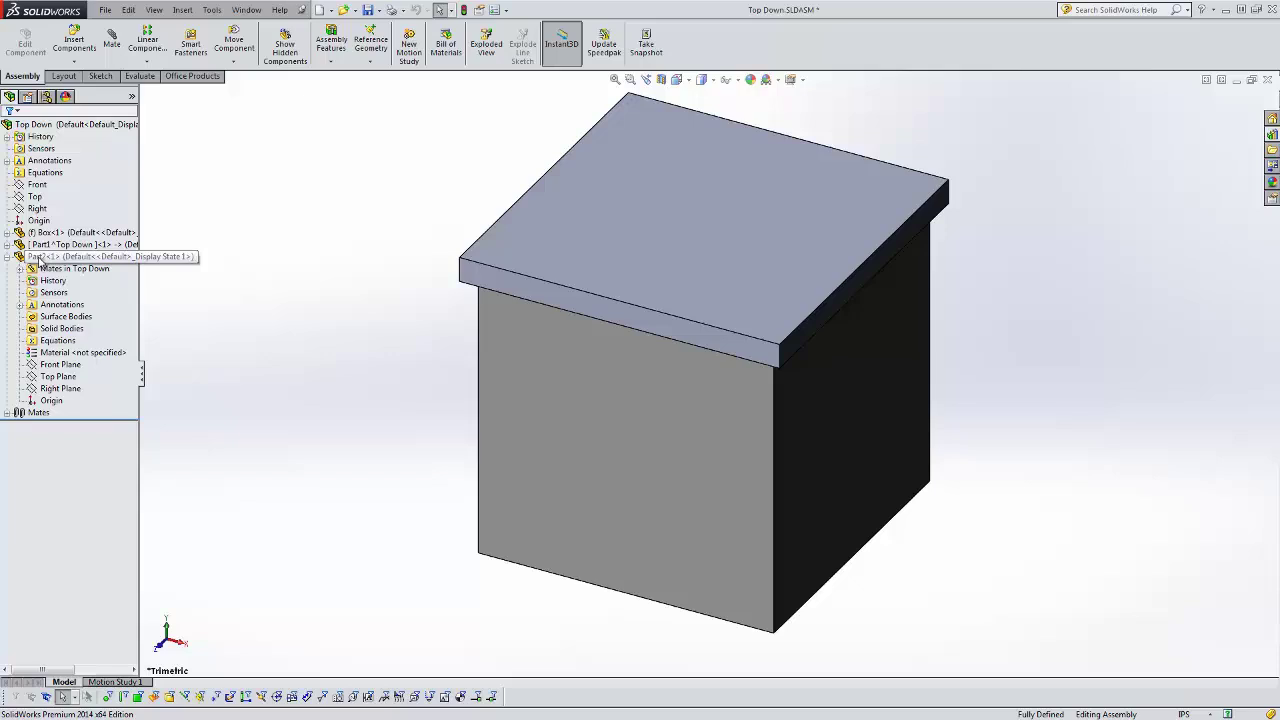
# Make Part2<1> virtual, confirming the break, so it appears as Copy of Part2^Top Down<1>
pyautogui.rightClick(40, 260)
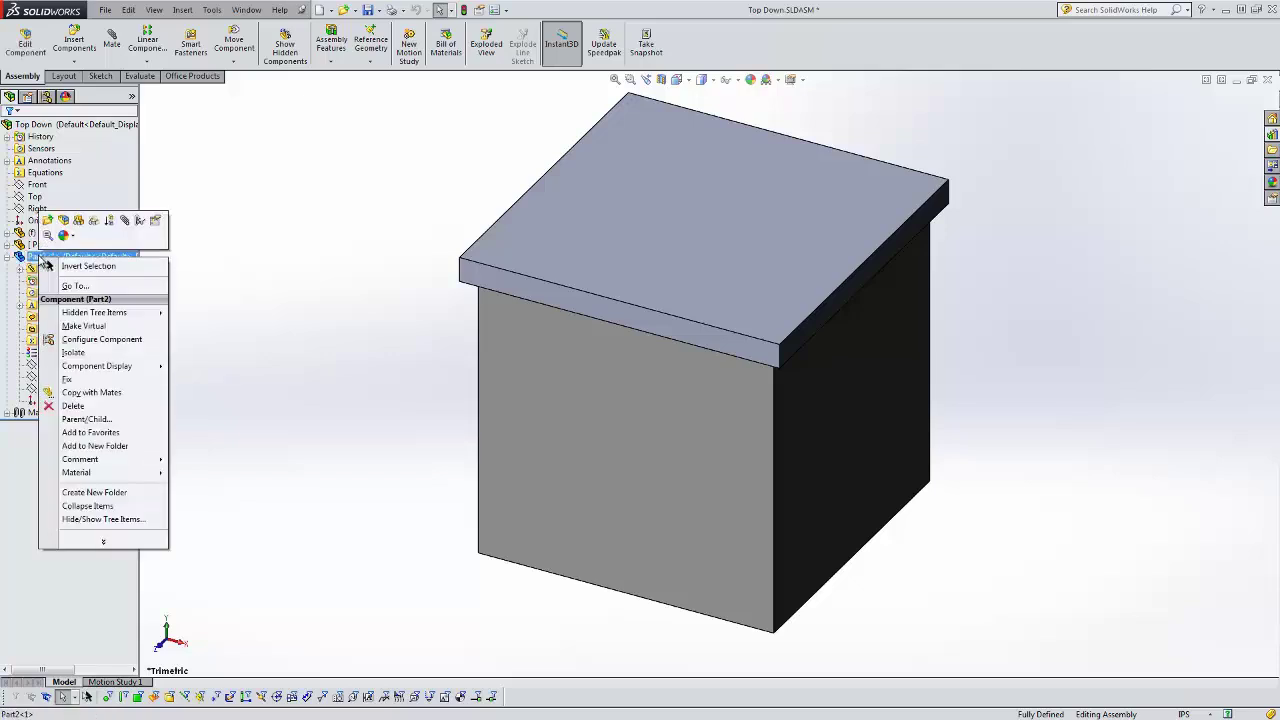
pyautogui.click(84, 327)
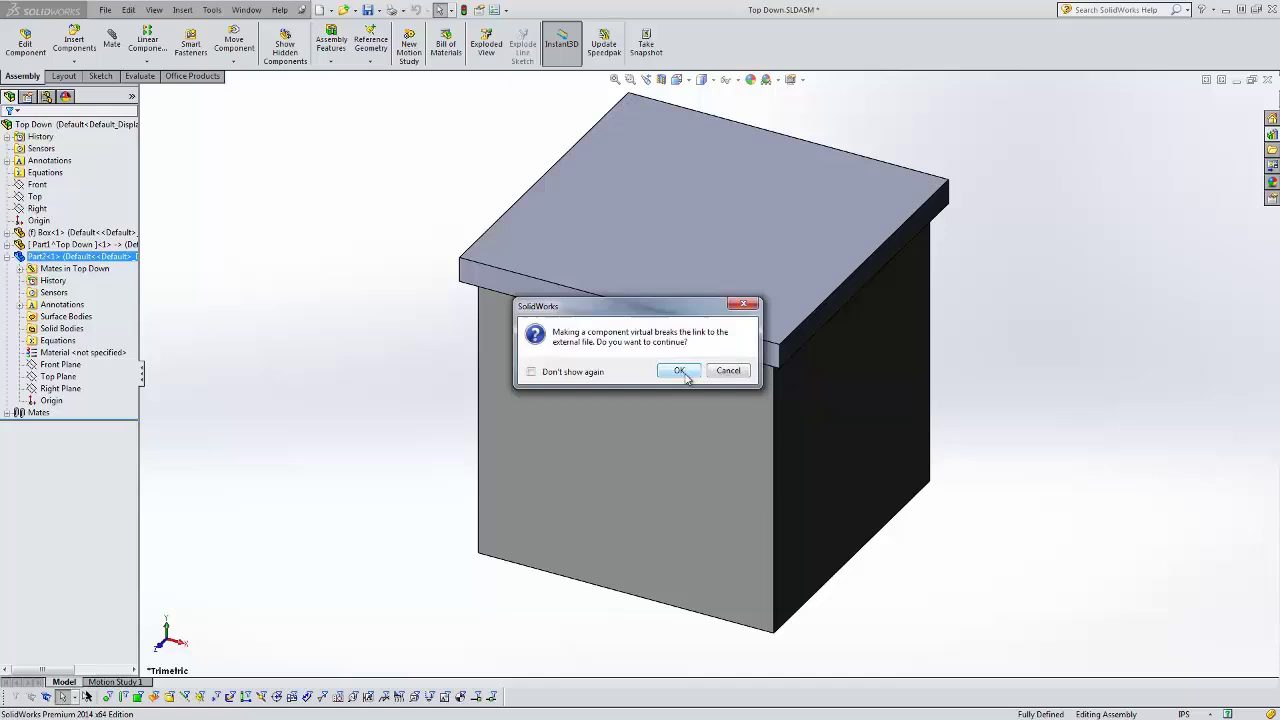
pyautogui.click(680, 371)
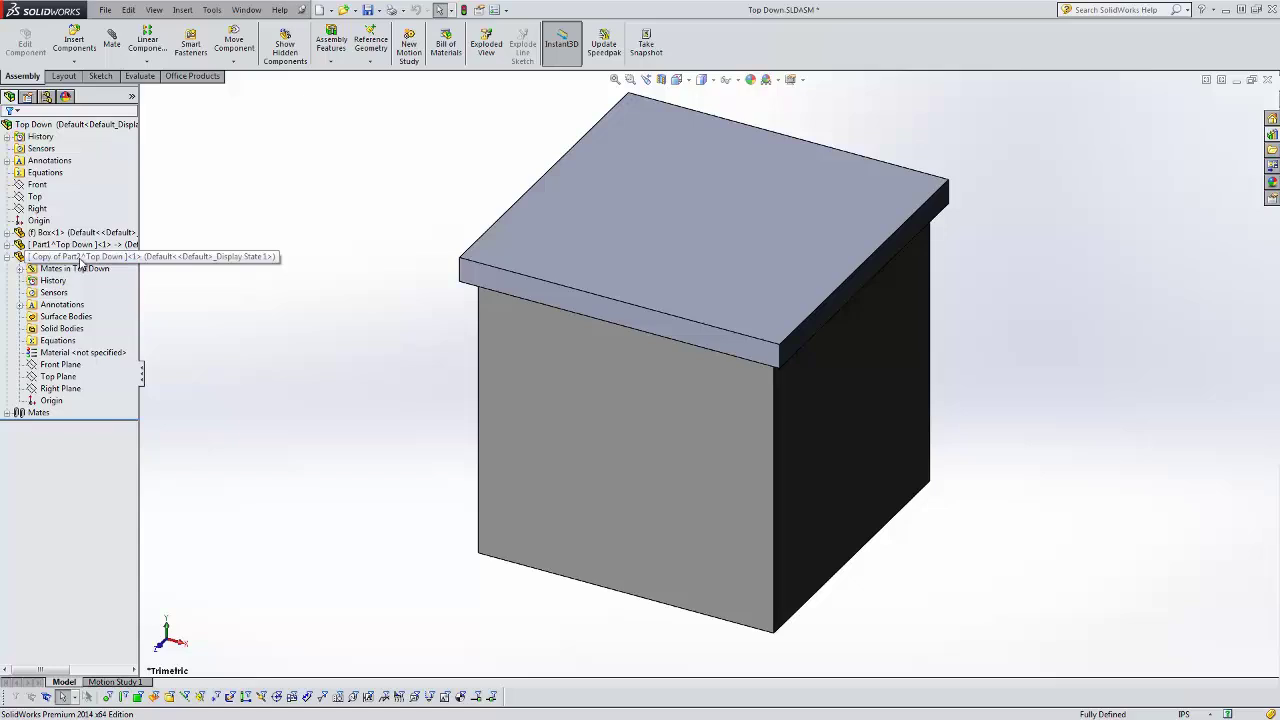
pyautogui.click(81, 262)
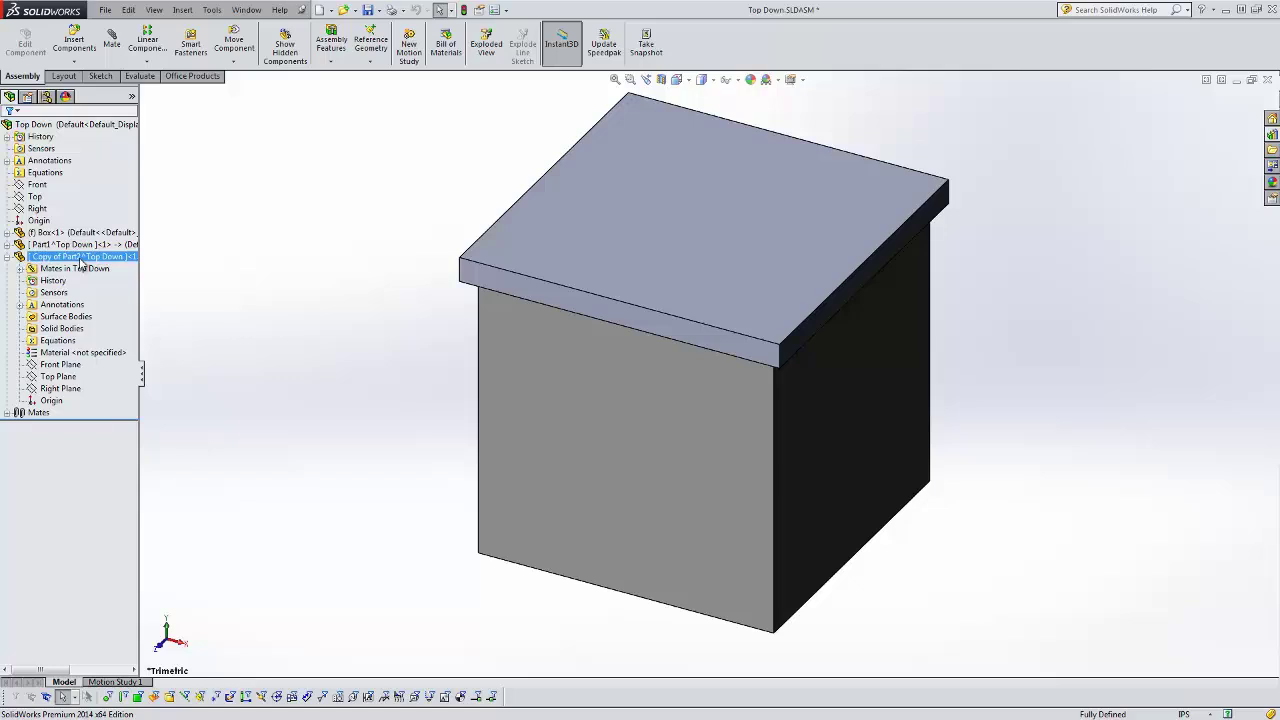
pyautogui.click(186, 262)
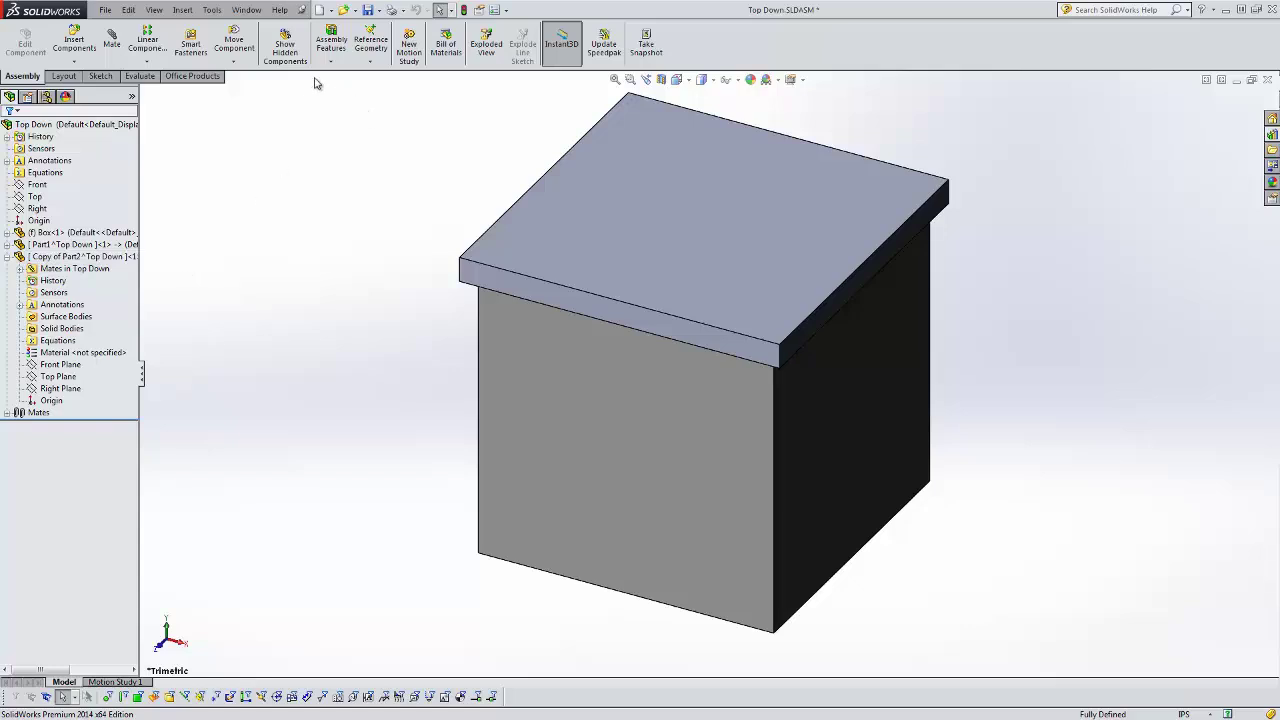
# Enable 'Save new components to external files' in the Assemblies system options
pyautogui.click(211, 10)
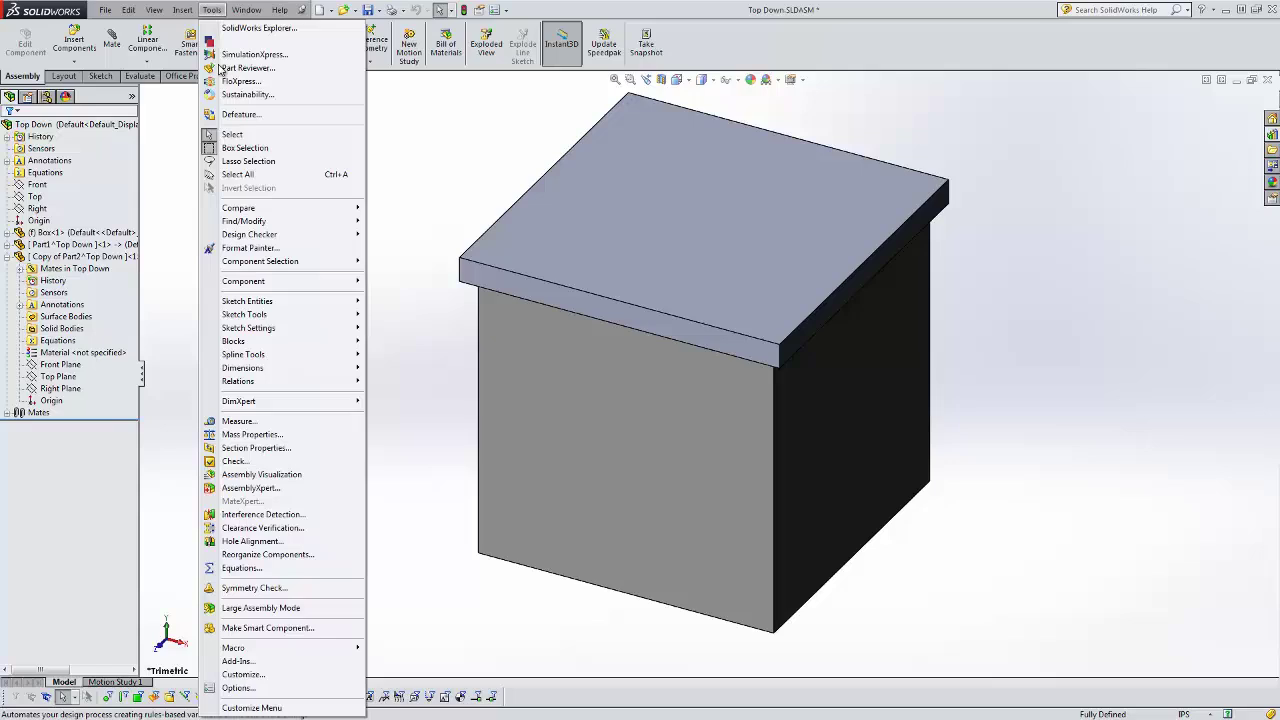
pyautogui.click(286, 688)
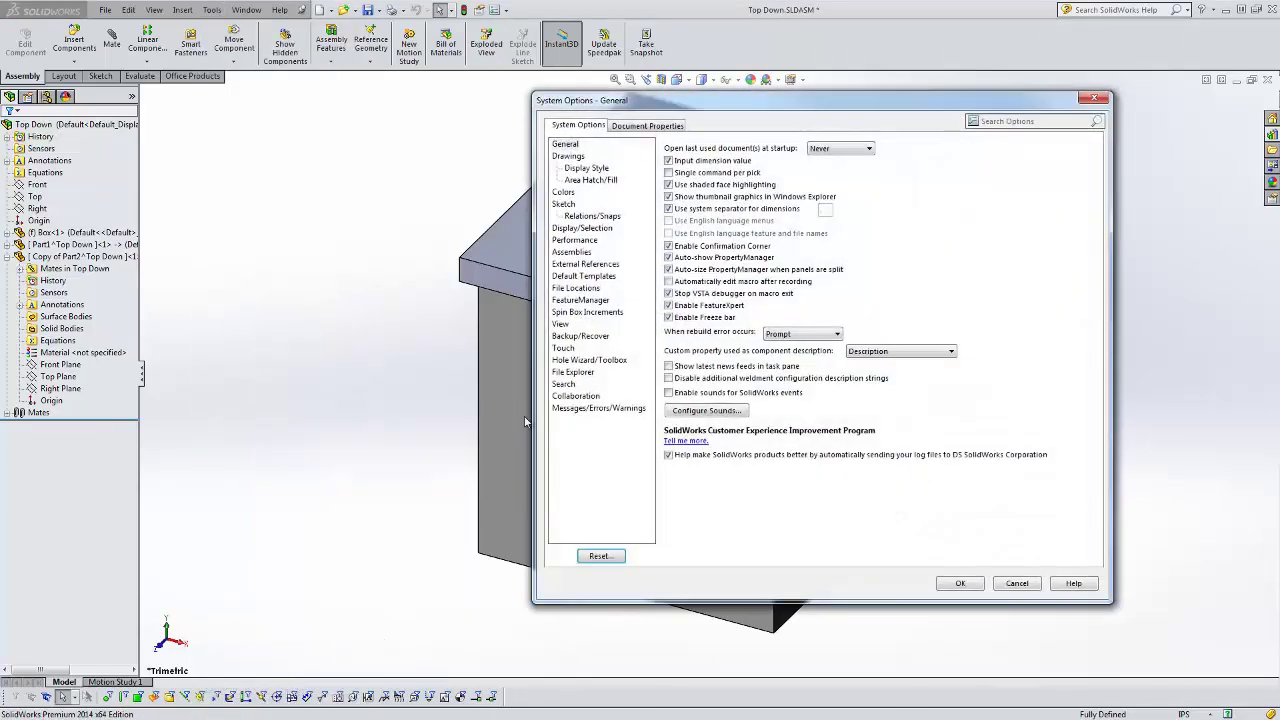
pyautogui.click(586, 255)
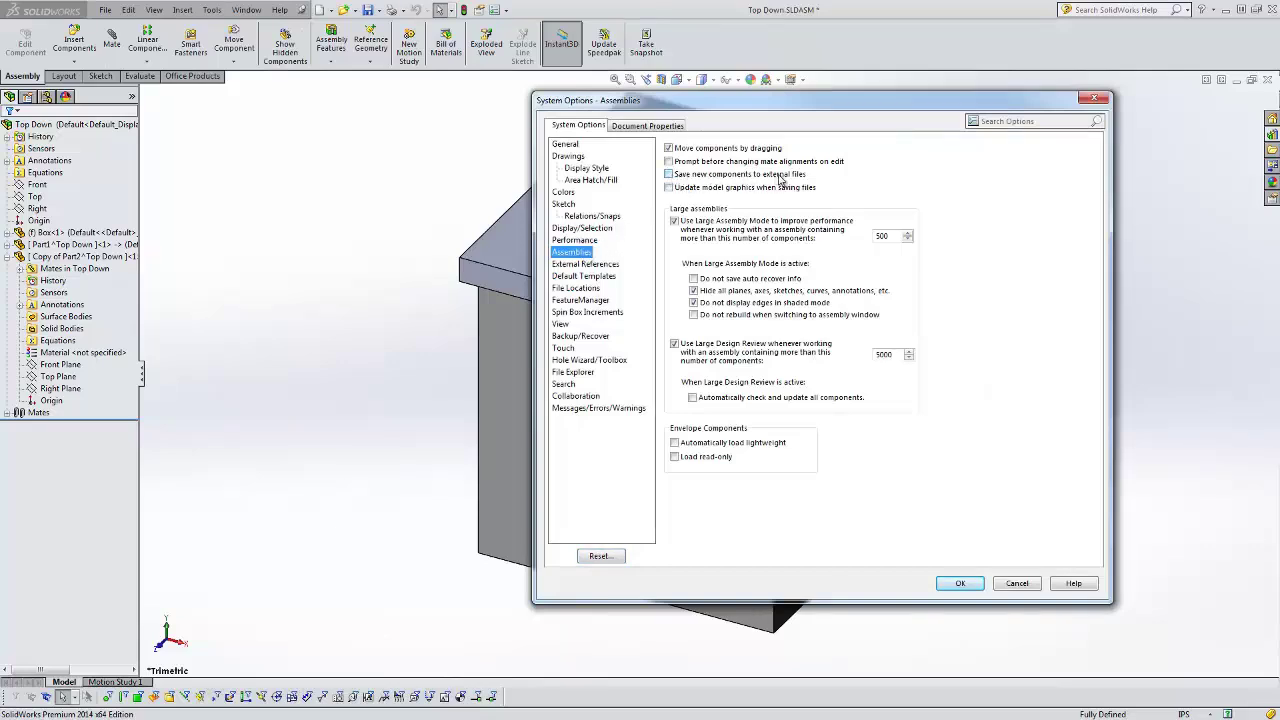
pyautogui.click(668, 175)
pyautogui.click(959, 585)
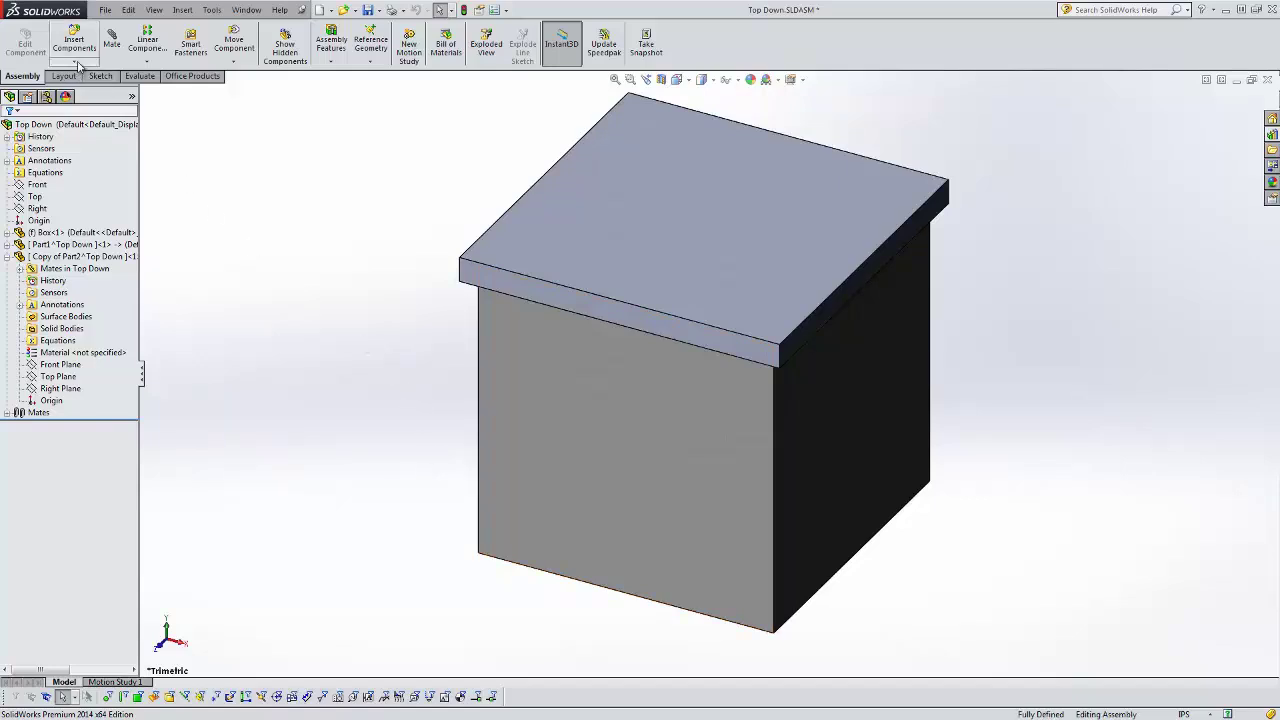
# Insert a new part saved as Part3.SLDPRT on the box's front face, then exit editing
pyautogui.click(74, 61)
pyautogui.click(81, 91)
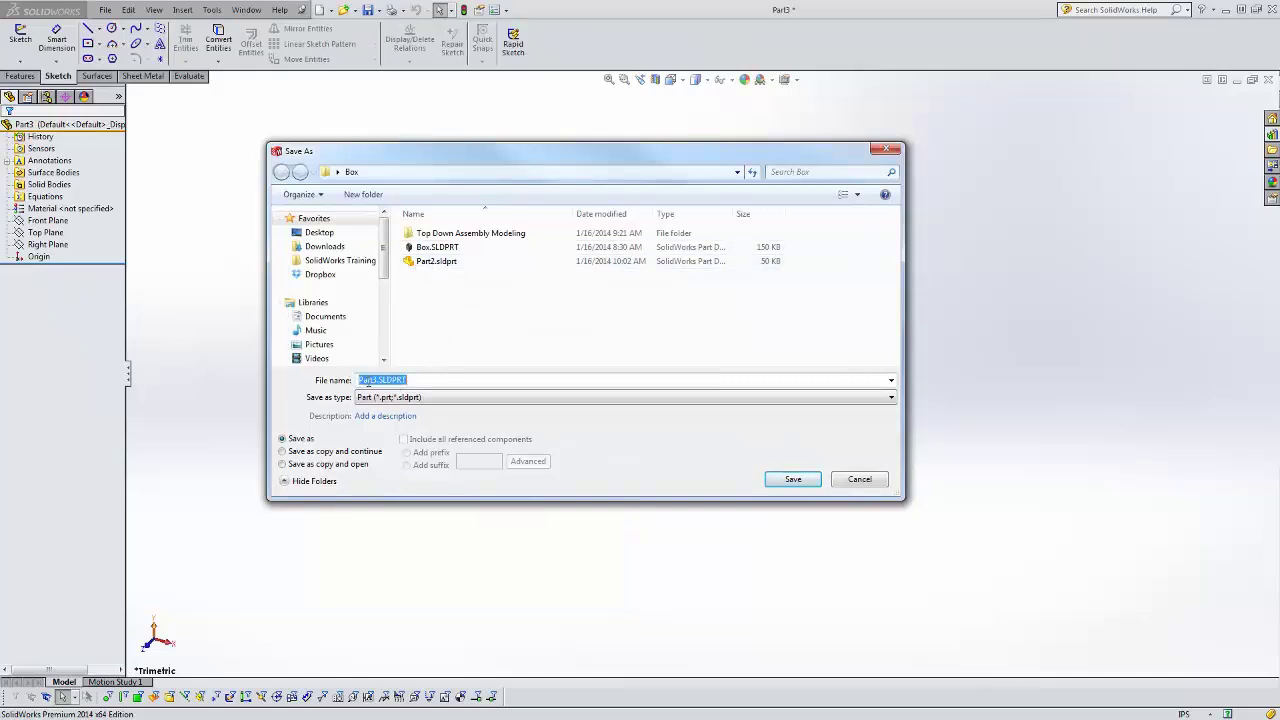
pyautogui.click(793, 480)
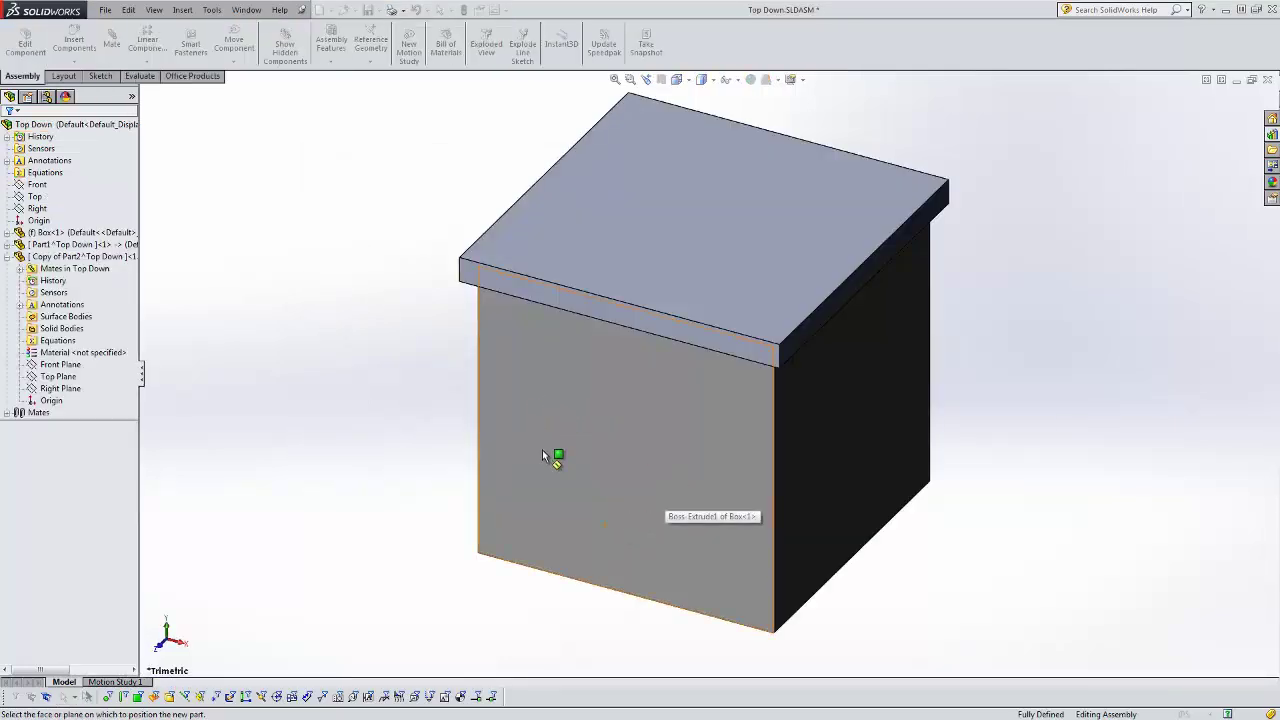
pyautogui.click(553, 442)
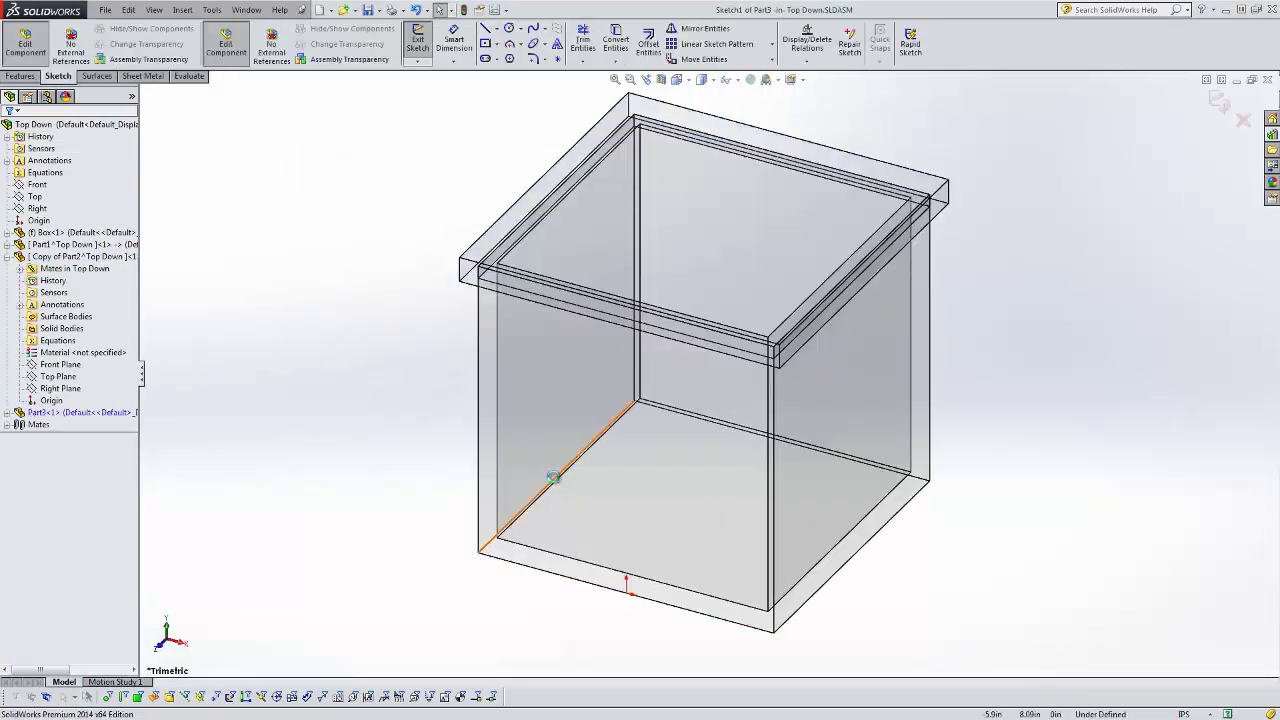
pyautogui.click(7, 412)
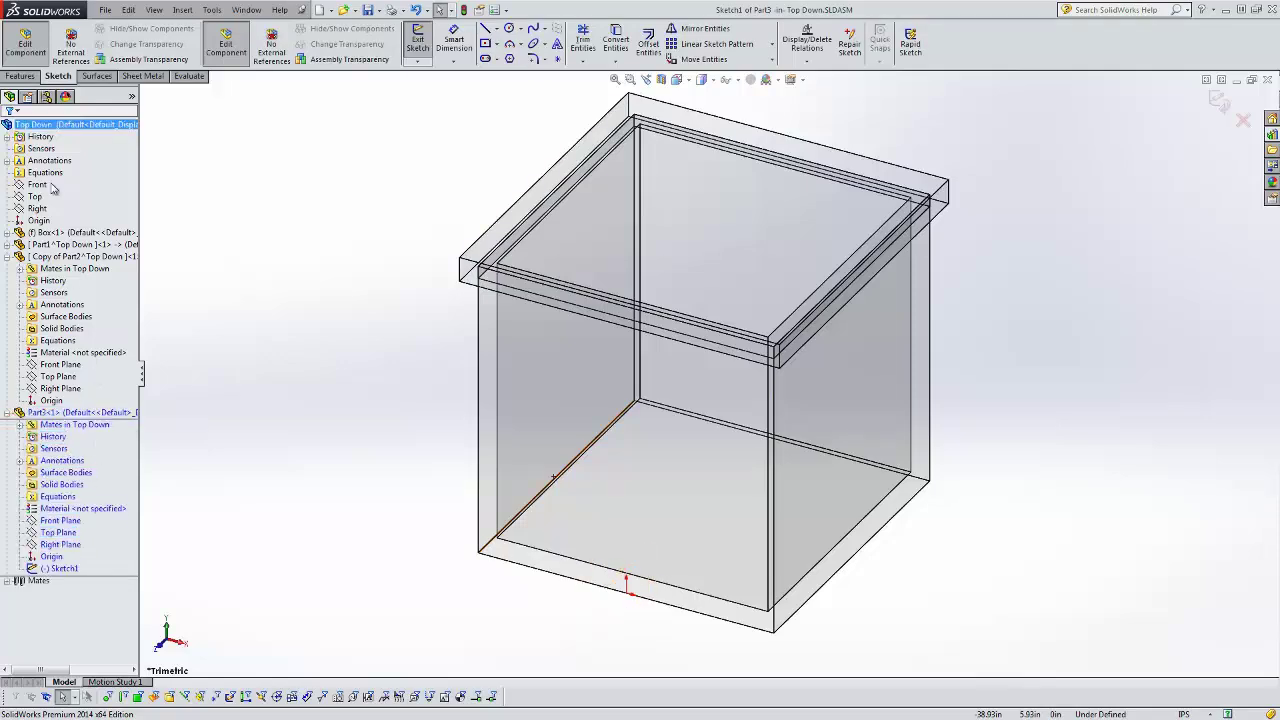
pyautogui.click(25, 42)
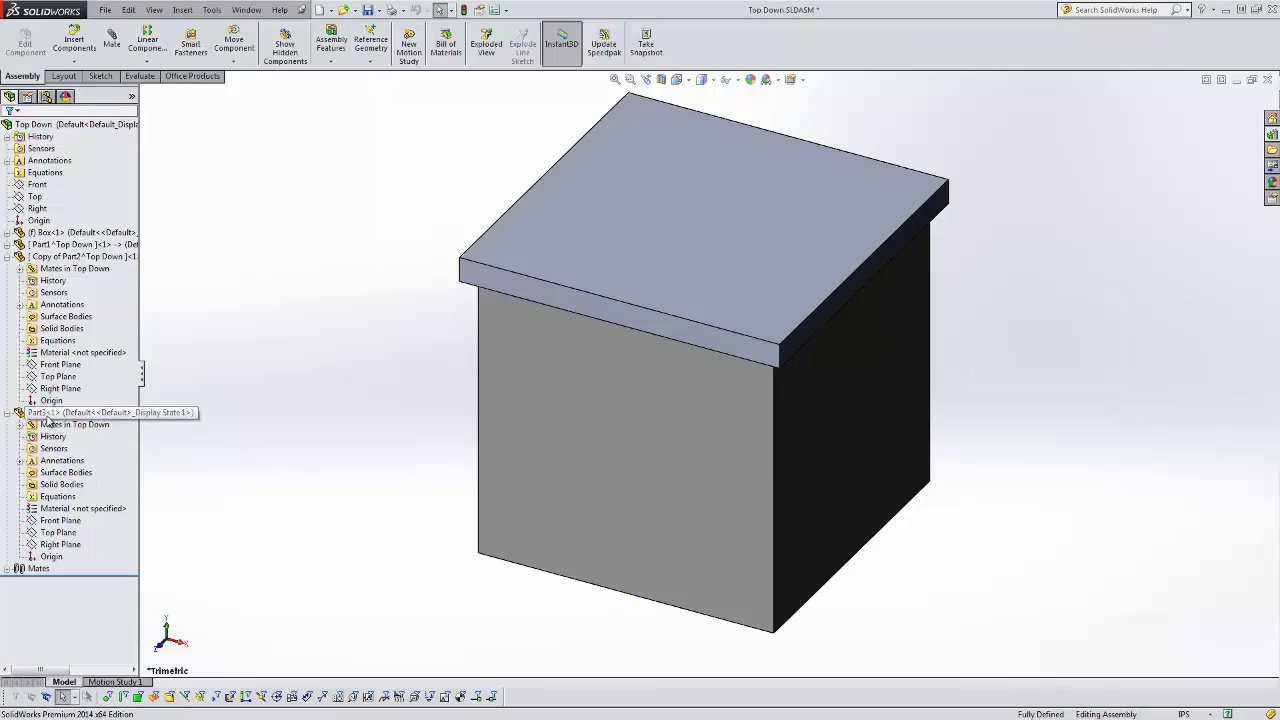
pyautogui.click(76, 416)
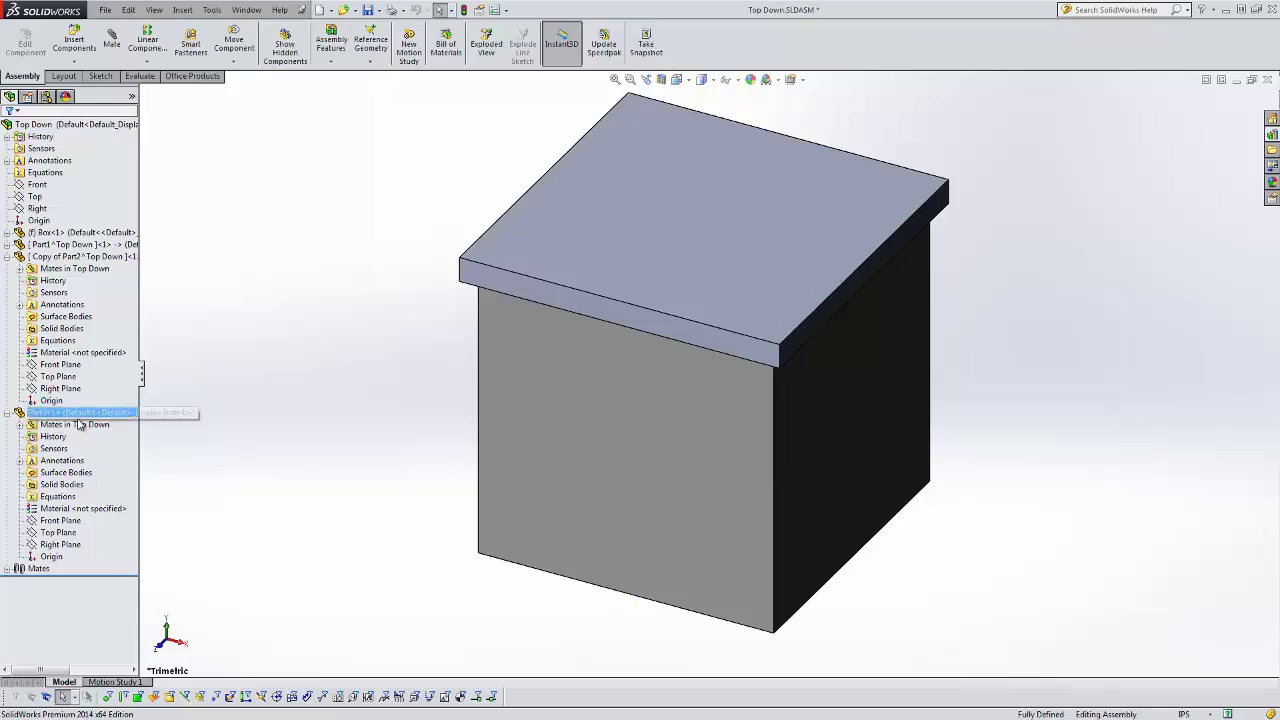
# Deselect Part3 and switch to the Box folder showing Part3.SLDPRT
pyautogui.press('Escape')
pyautogui.hotkey('alt', 'Tab')
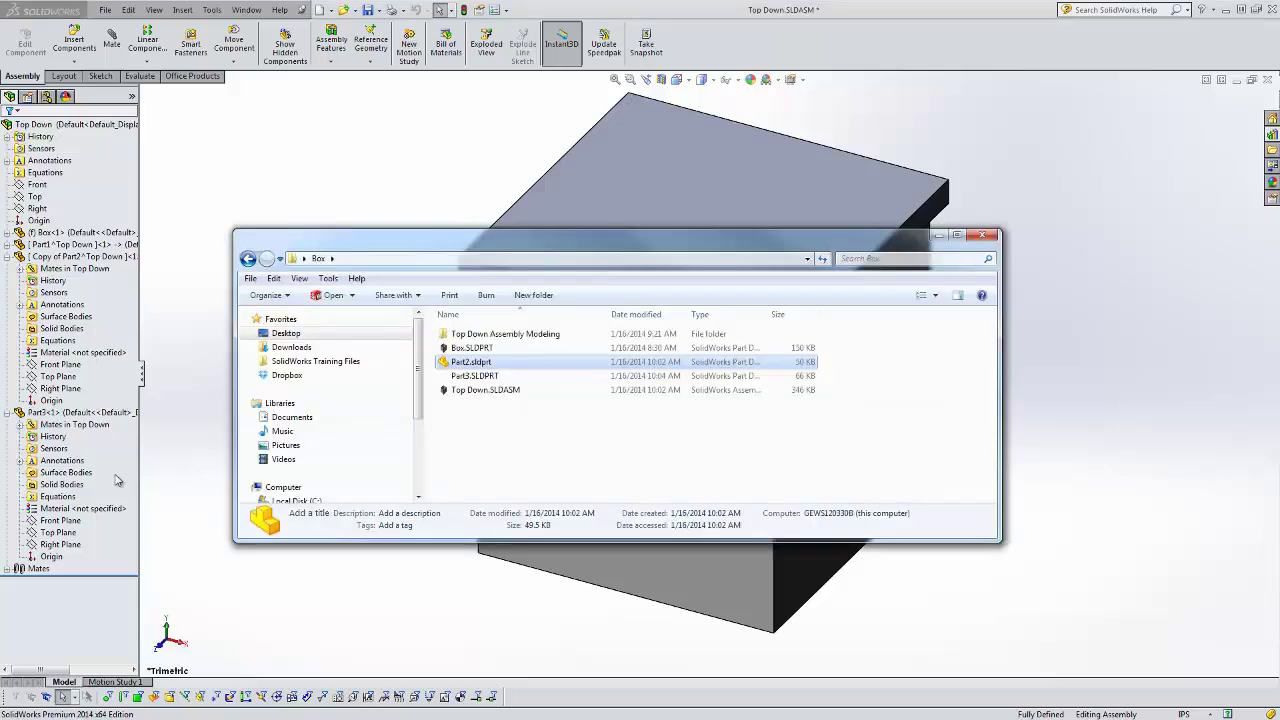